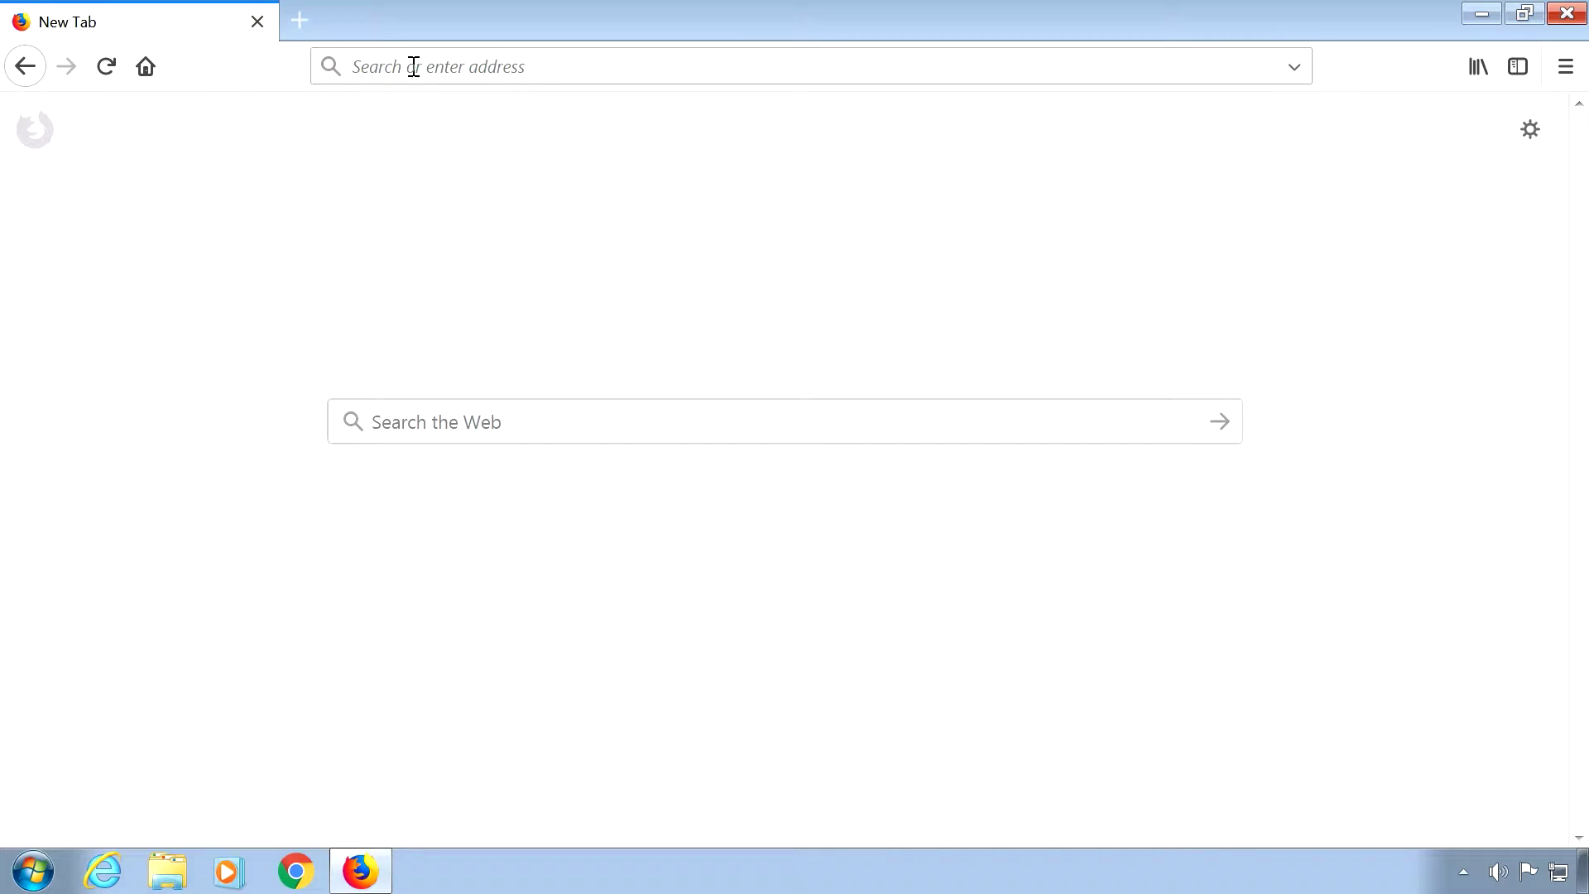
type("about")
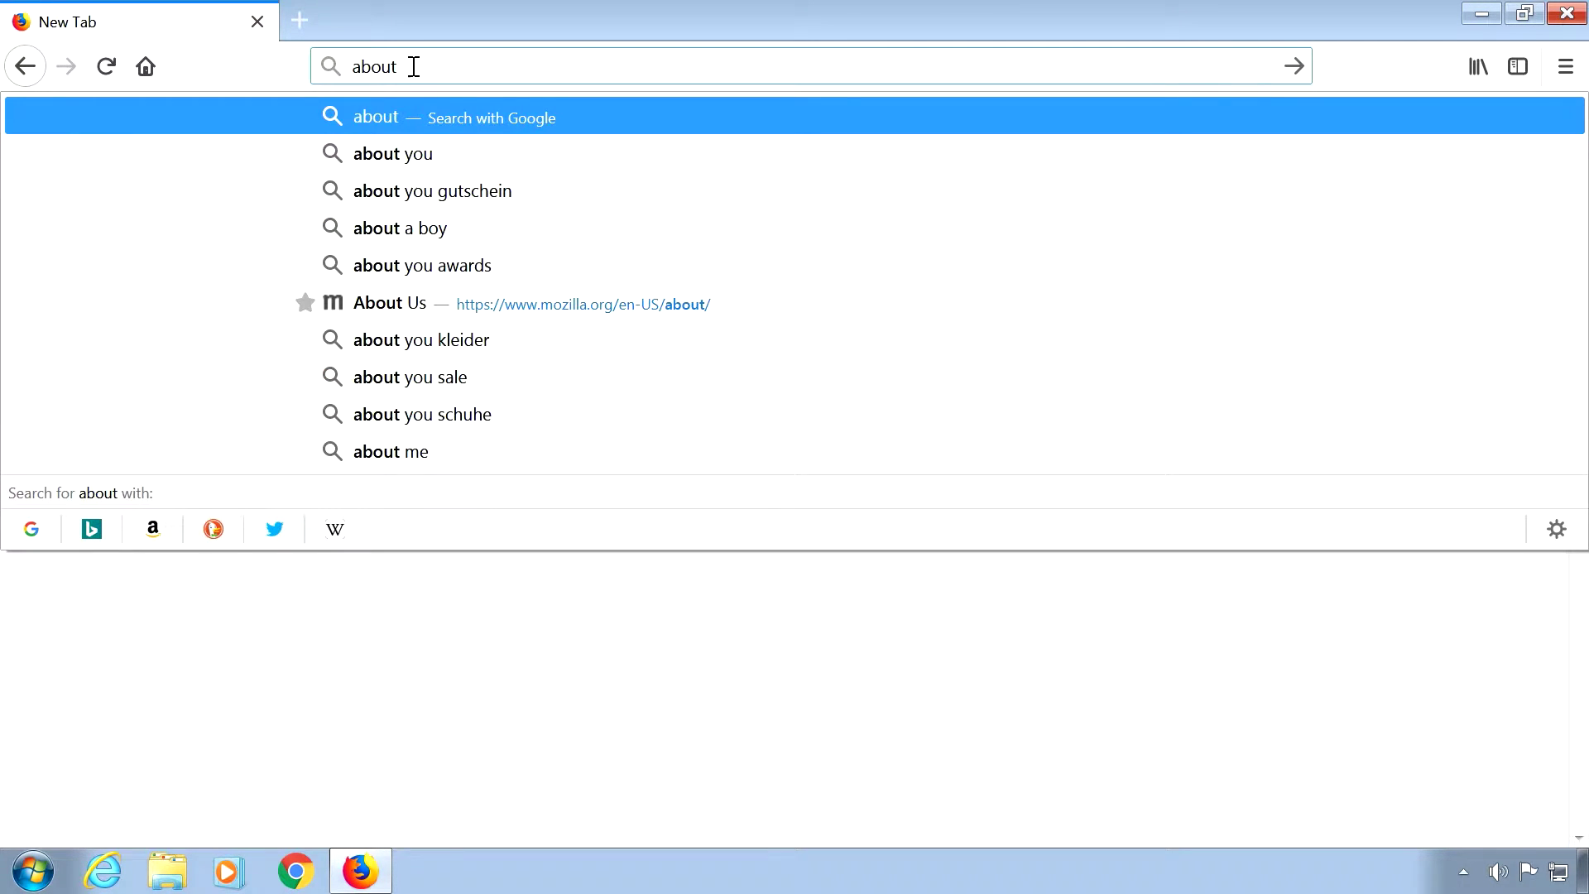
type(":config")
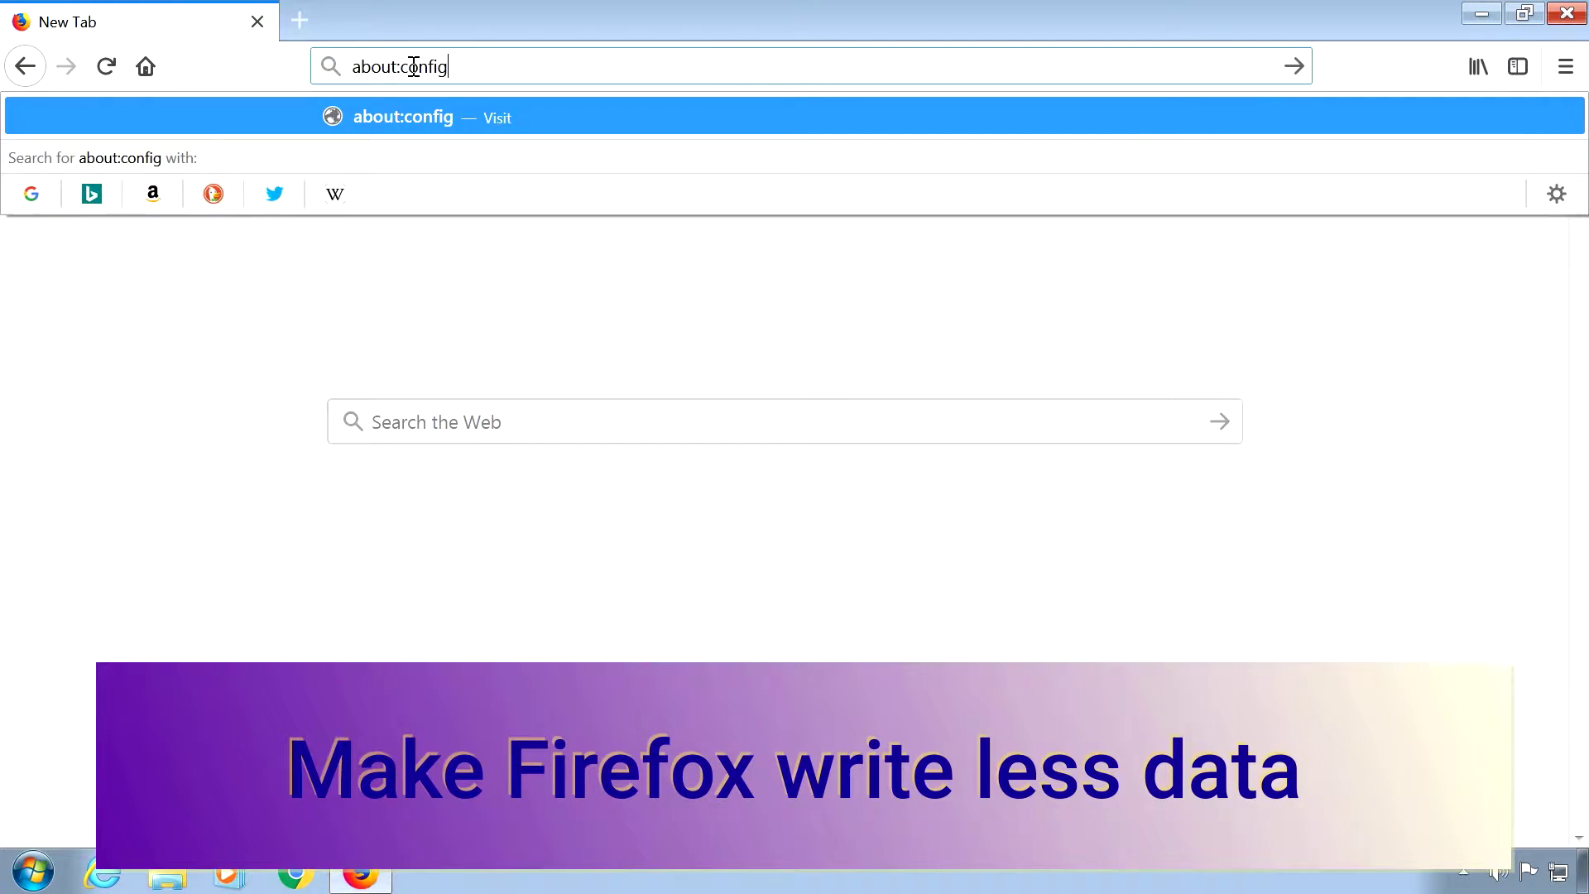
In about:config, past the warning, enter 30000 for browser.sessionstore.interval
key("Return")
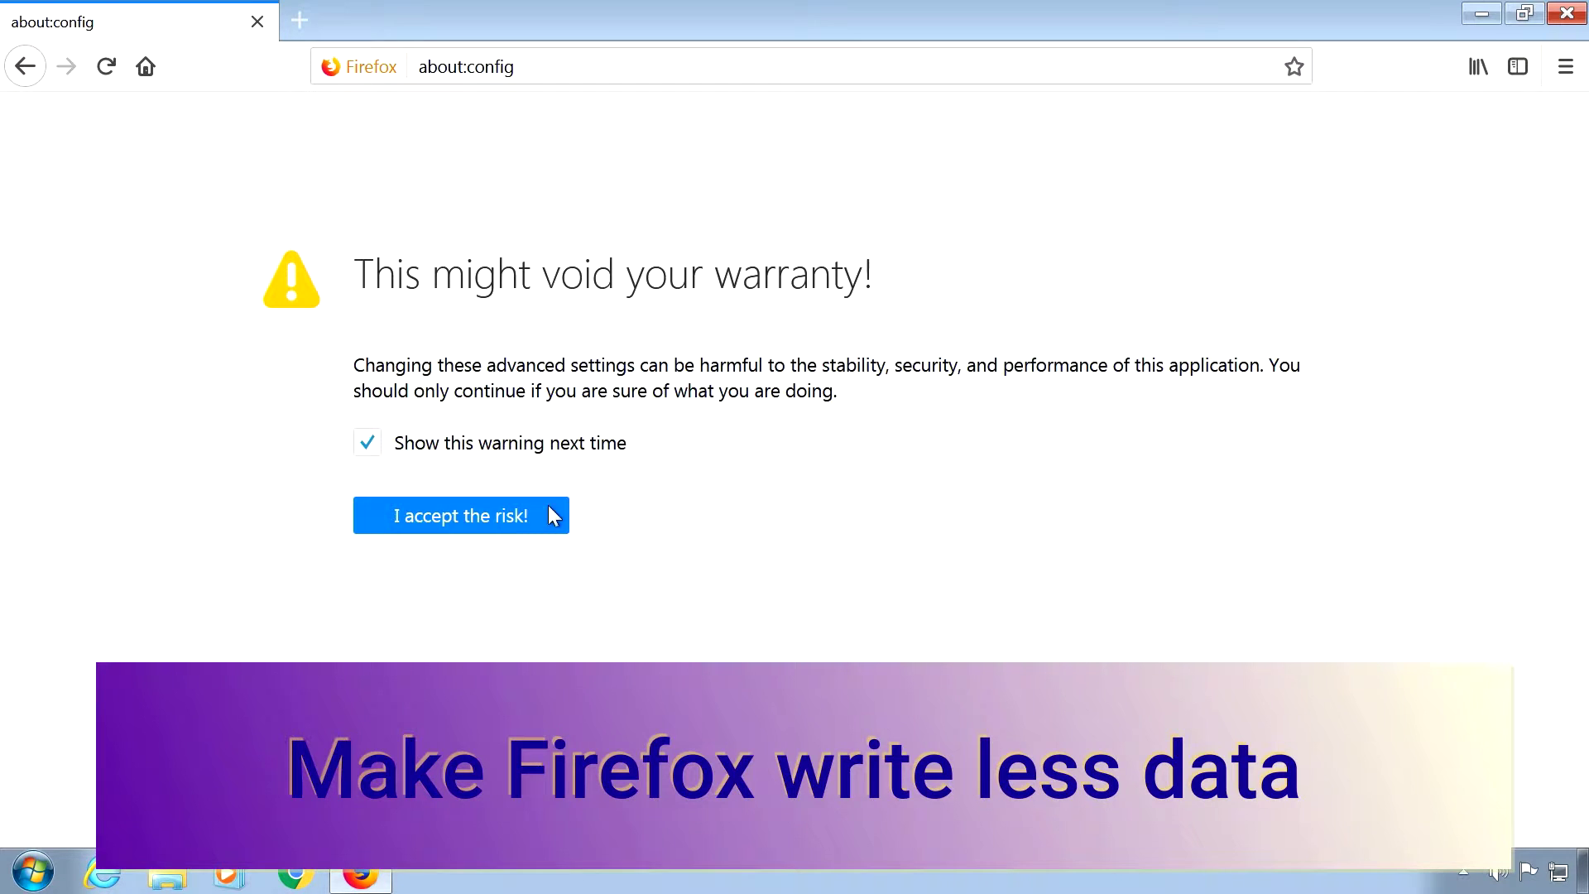
left_click(550, 516)
type("browser")
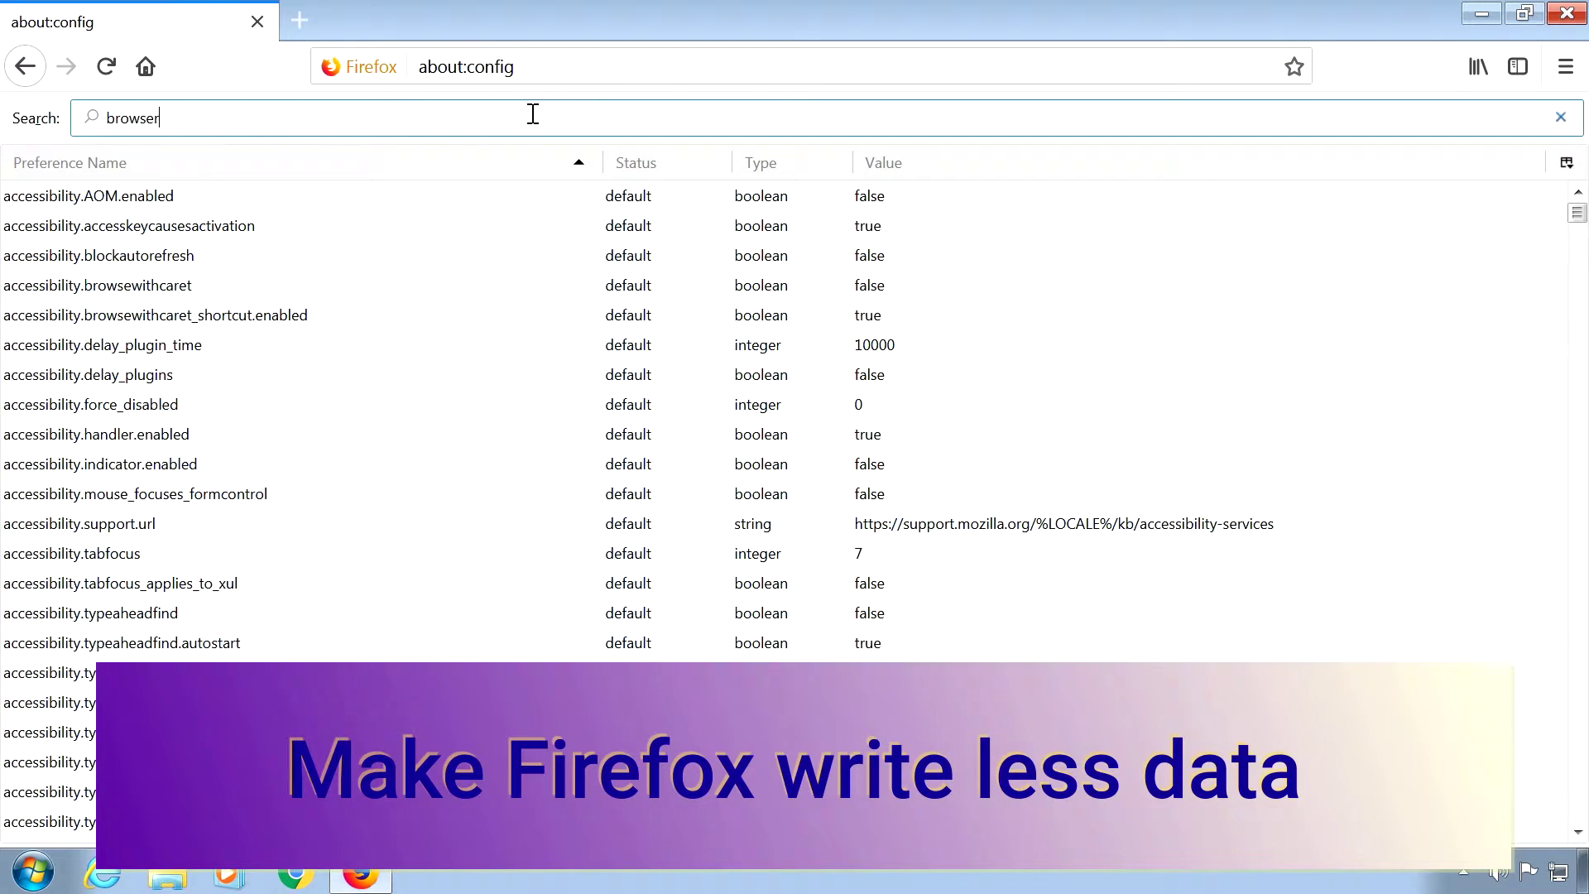
type(".sessionstore")
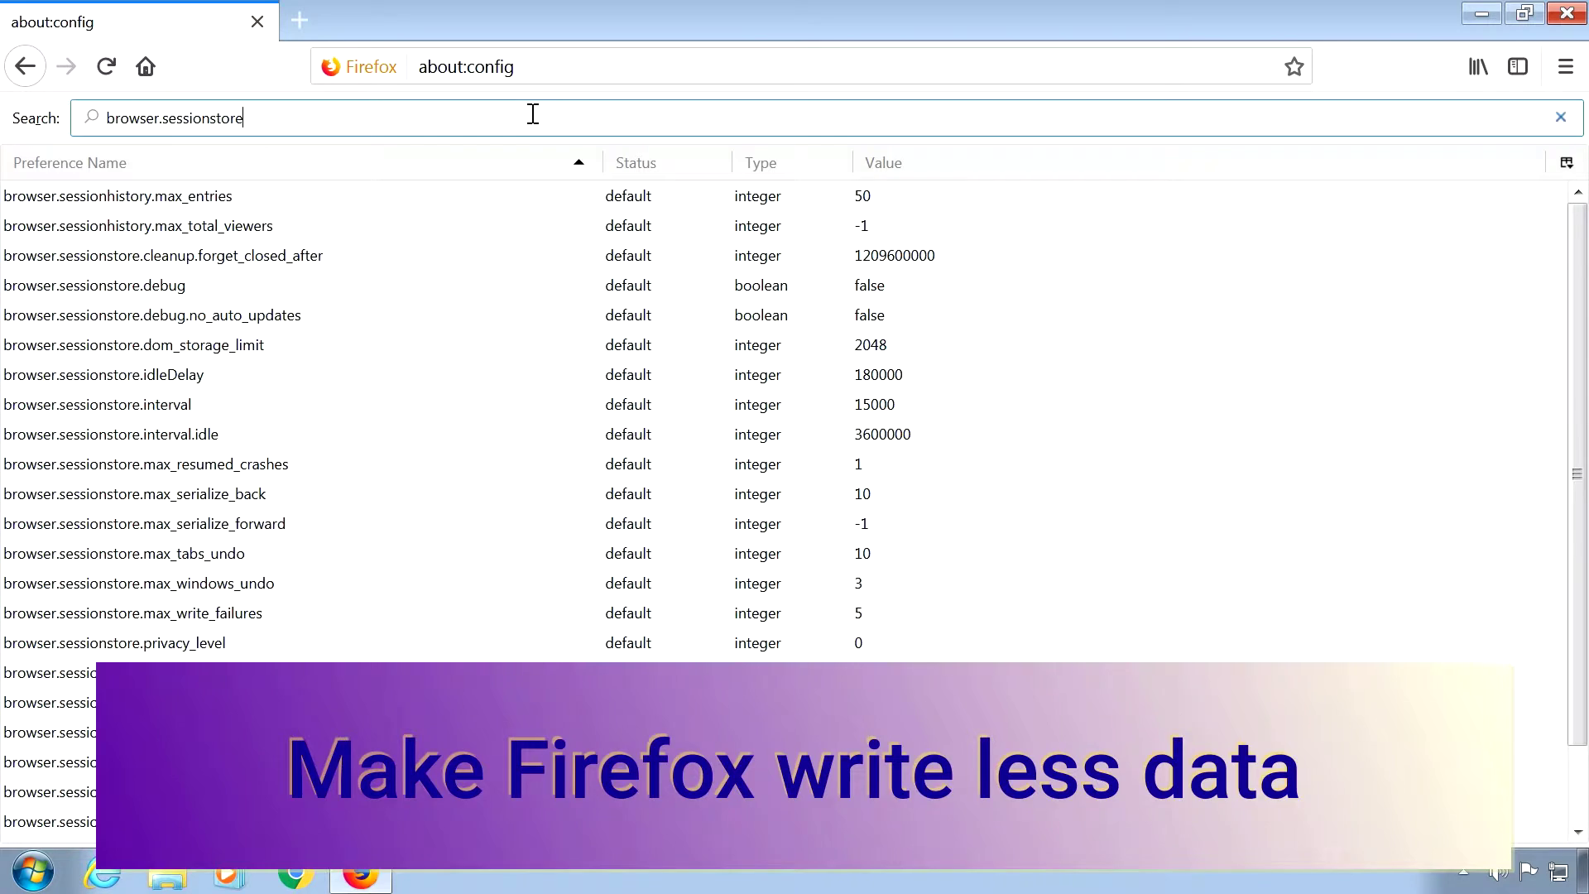
type(".interval")
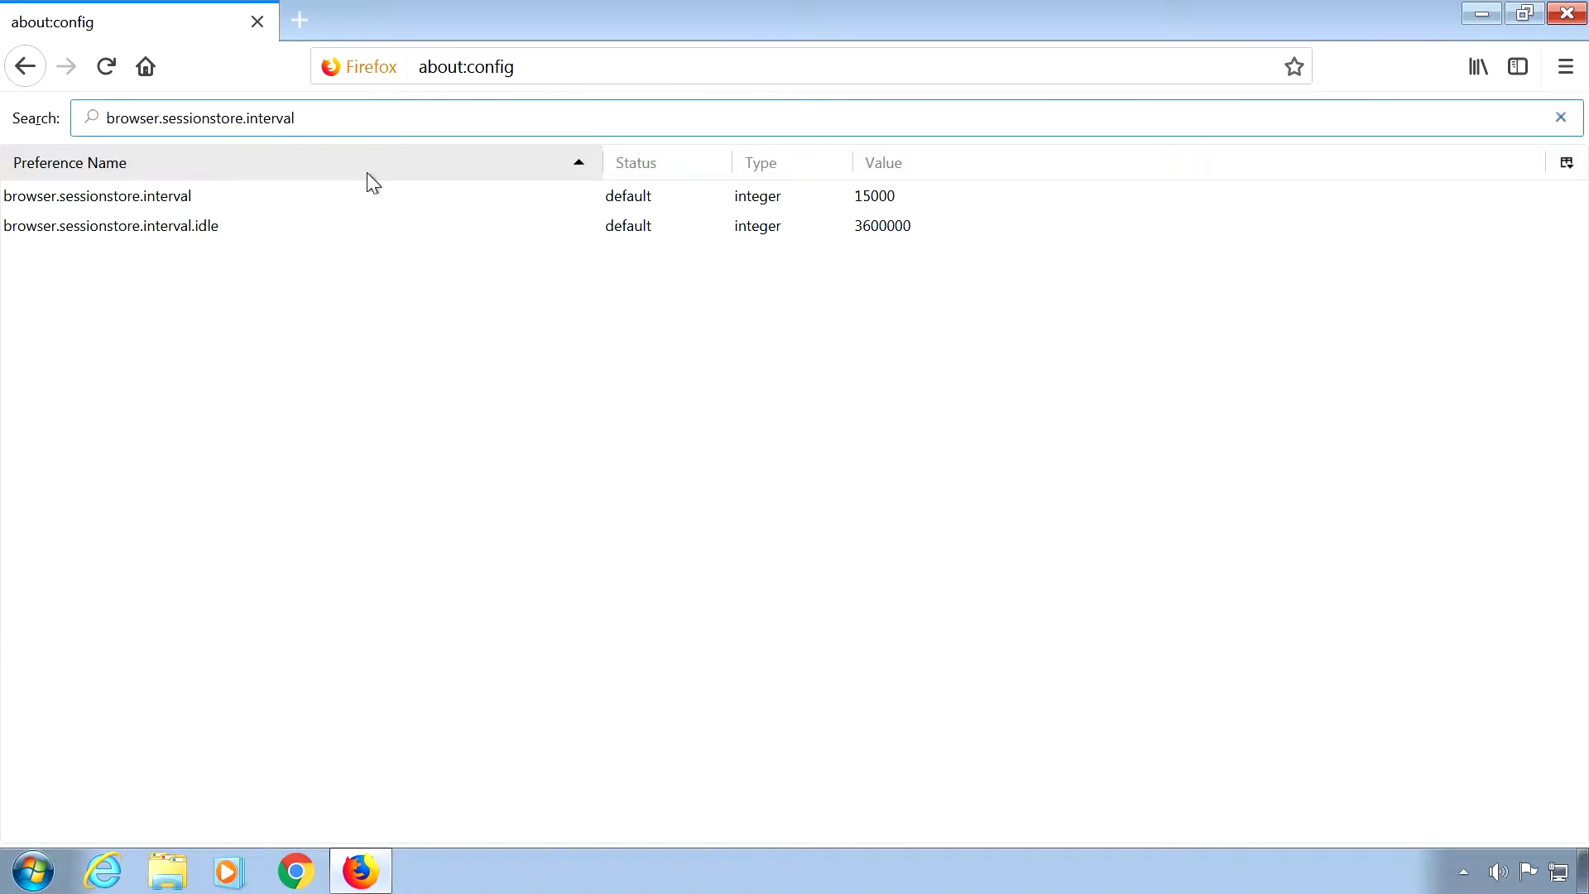
double_click(342, 195)
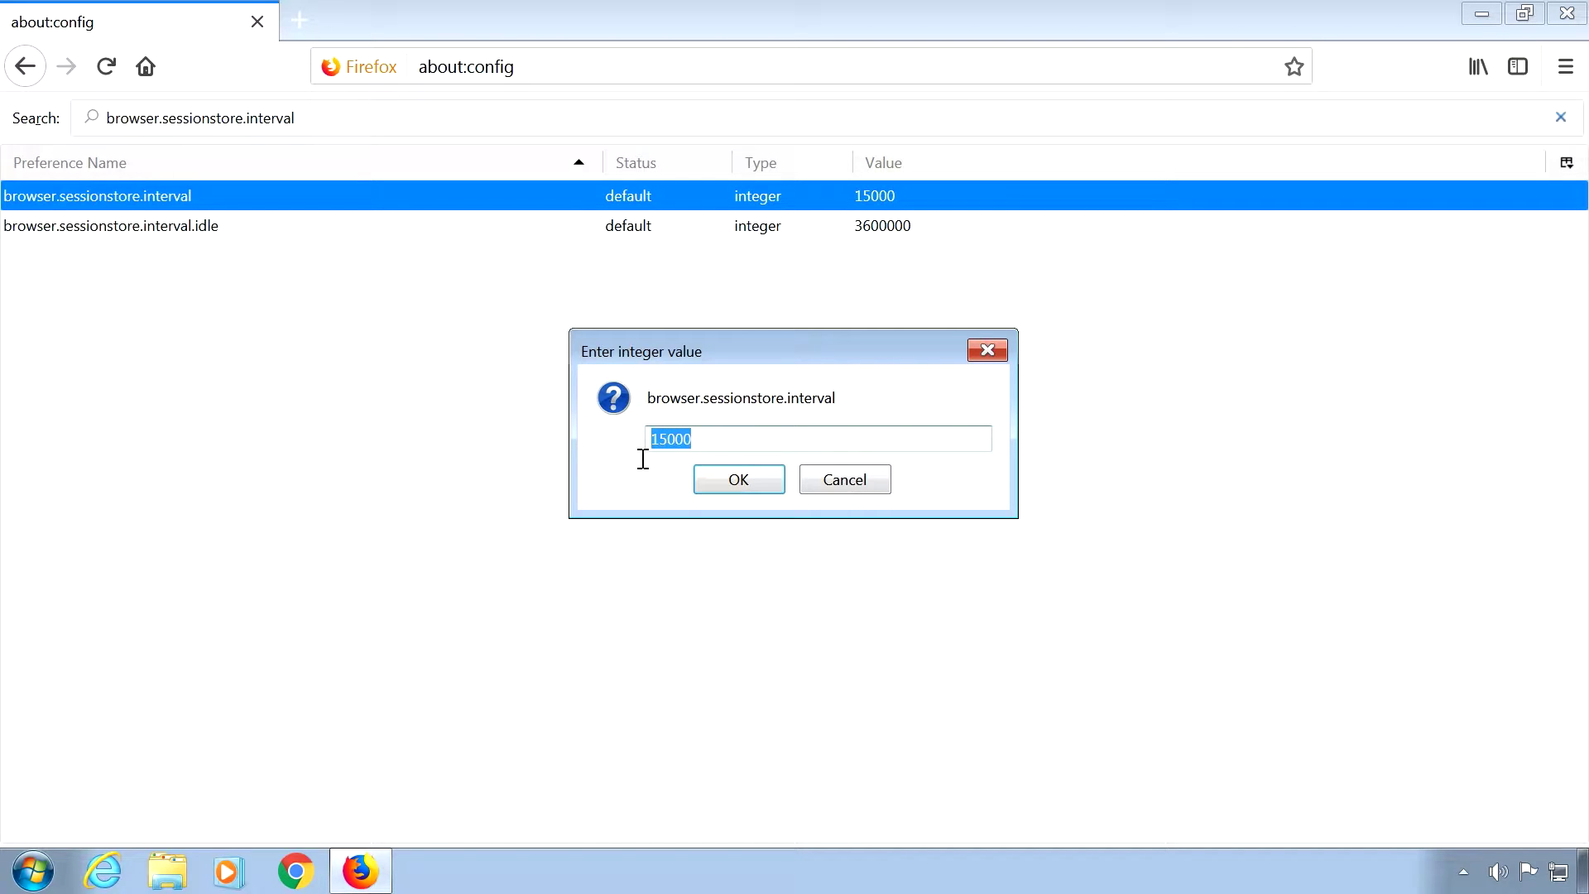
Confirm the 30000 interval, then set BIOS SATA Mode to AHCI under Integrated Peripherals
left_click(742, 477)
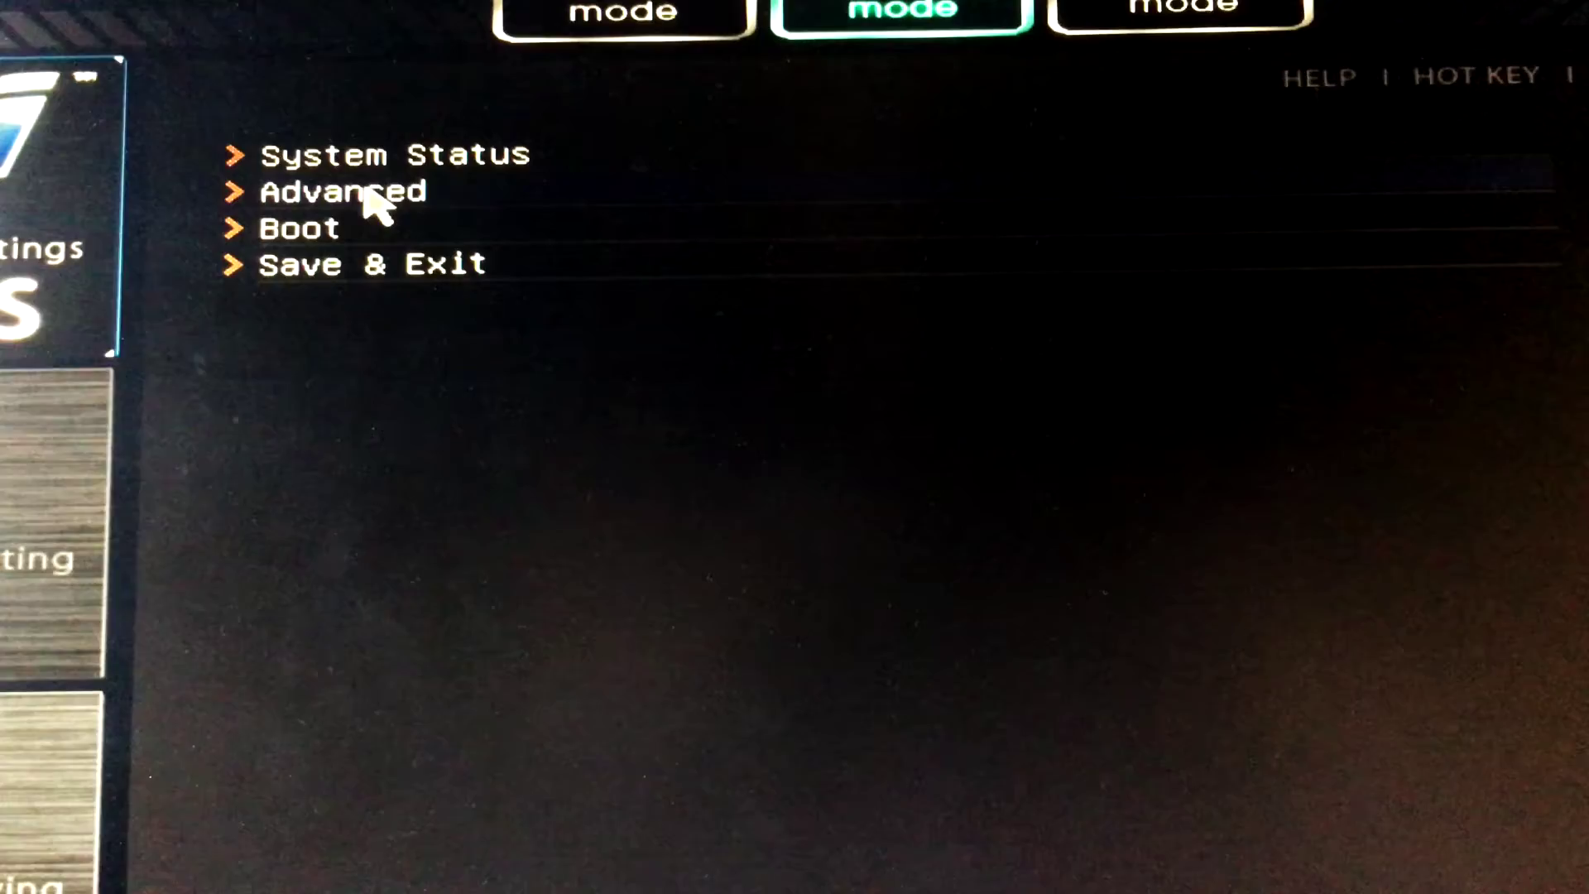
left_click(373, 200)
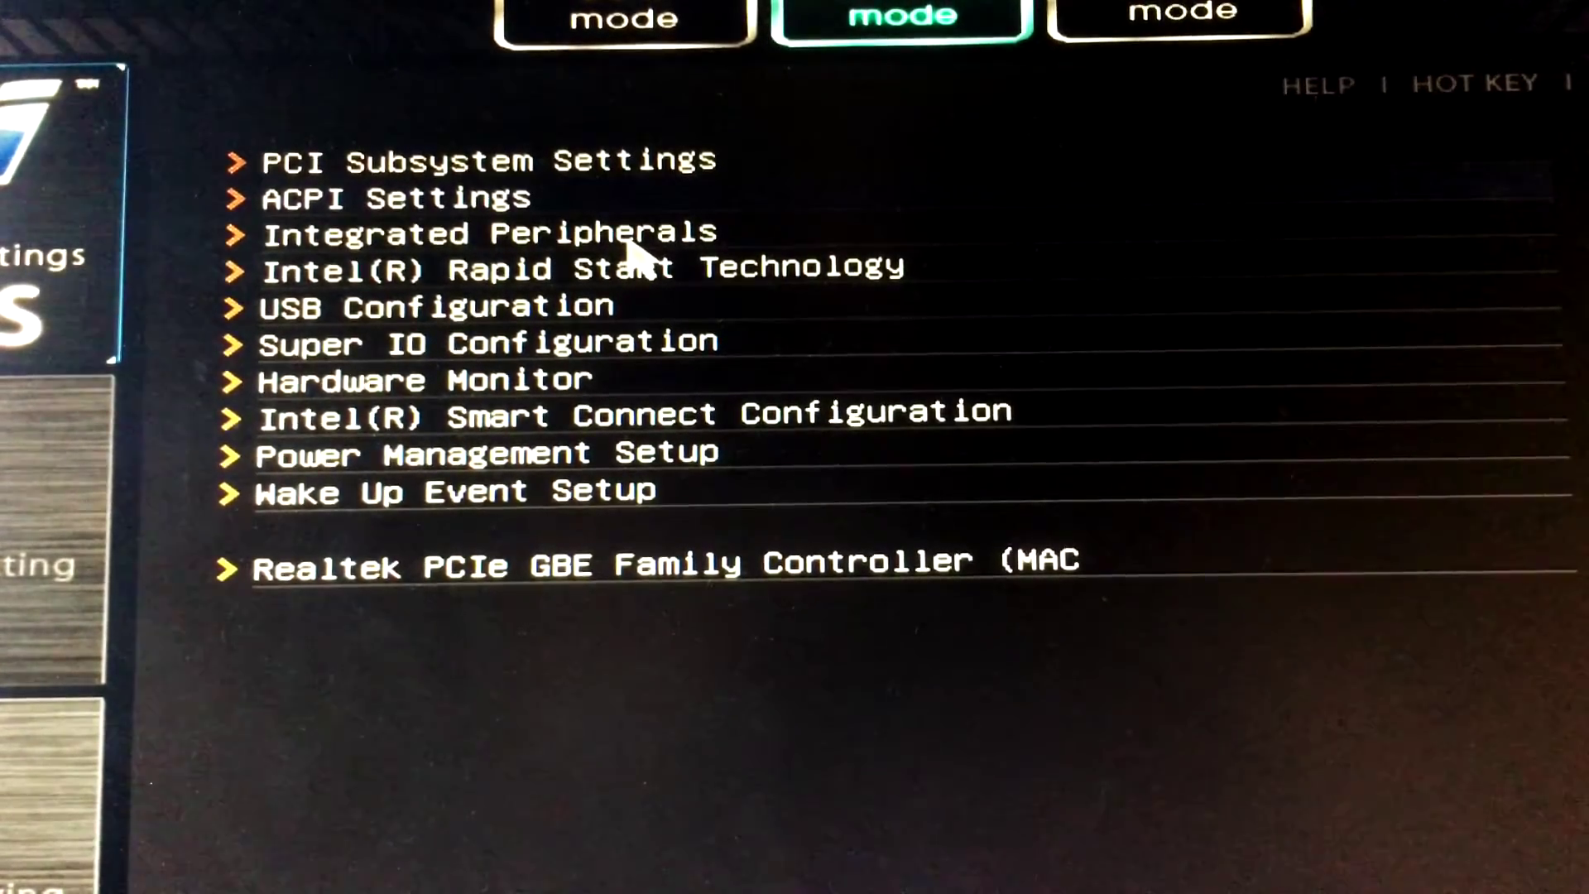
left_click(628, 248)
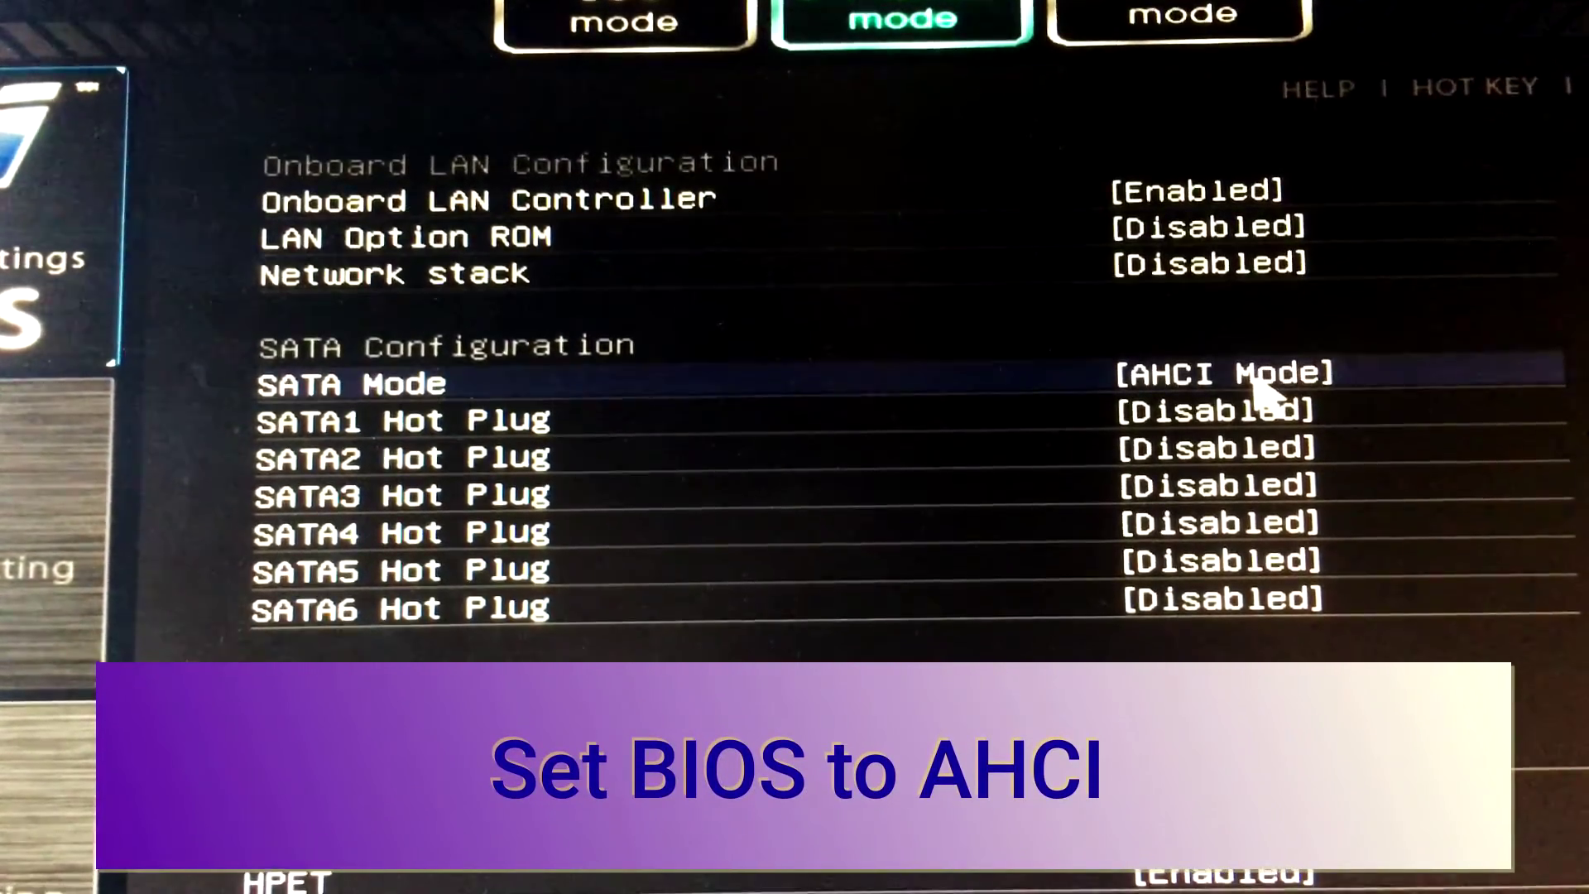
left_click(1268, 383)
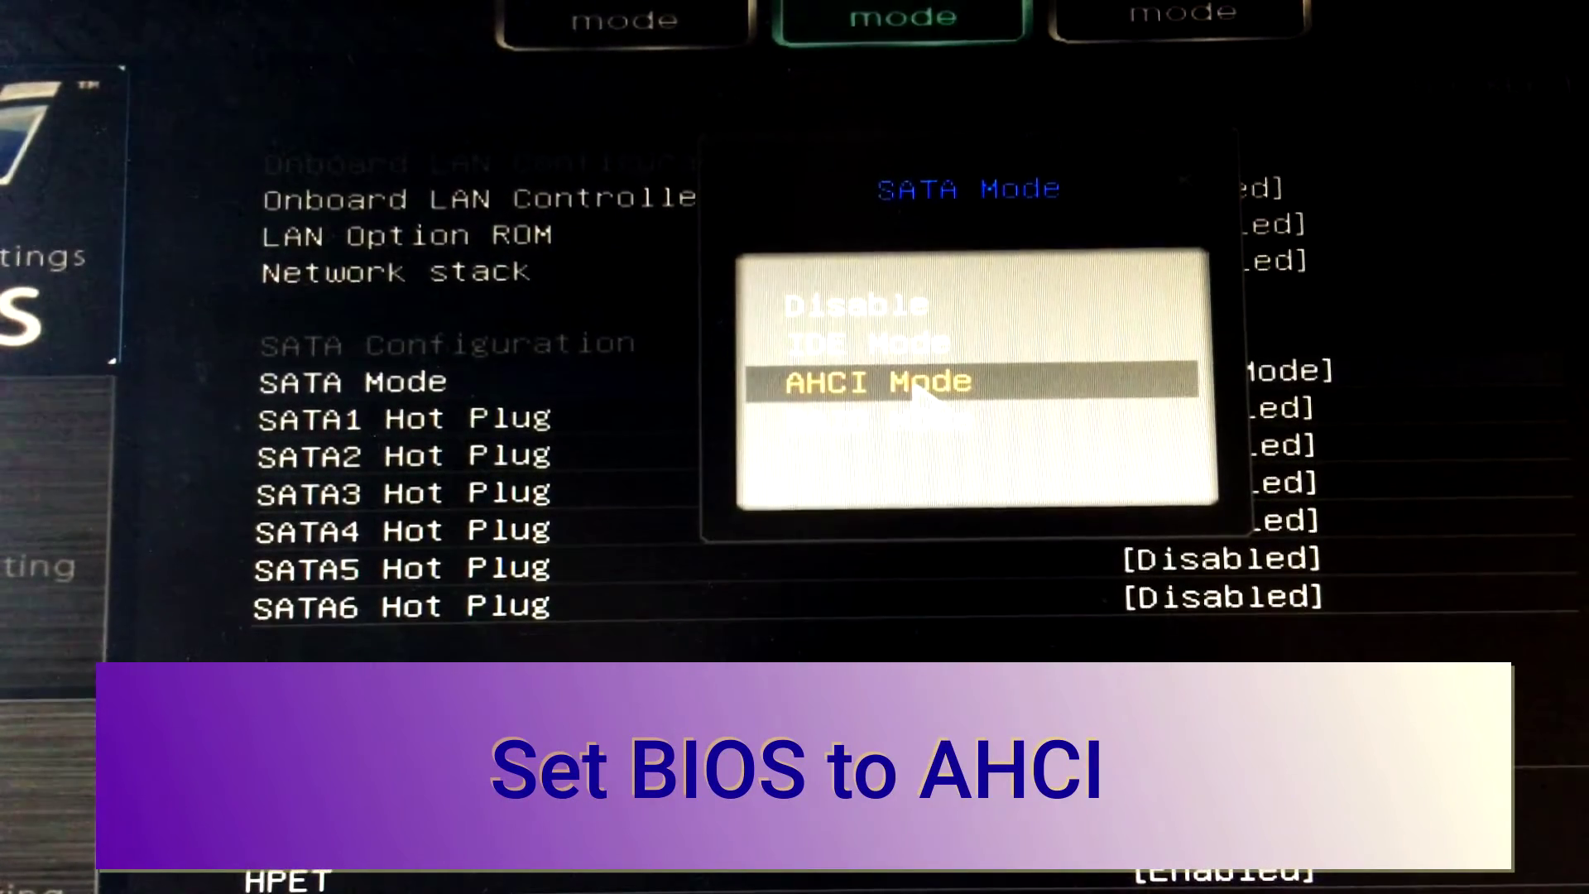
left_click(916, 387)
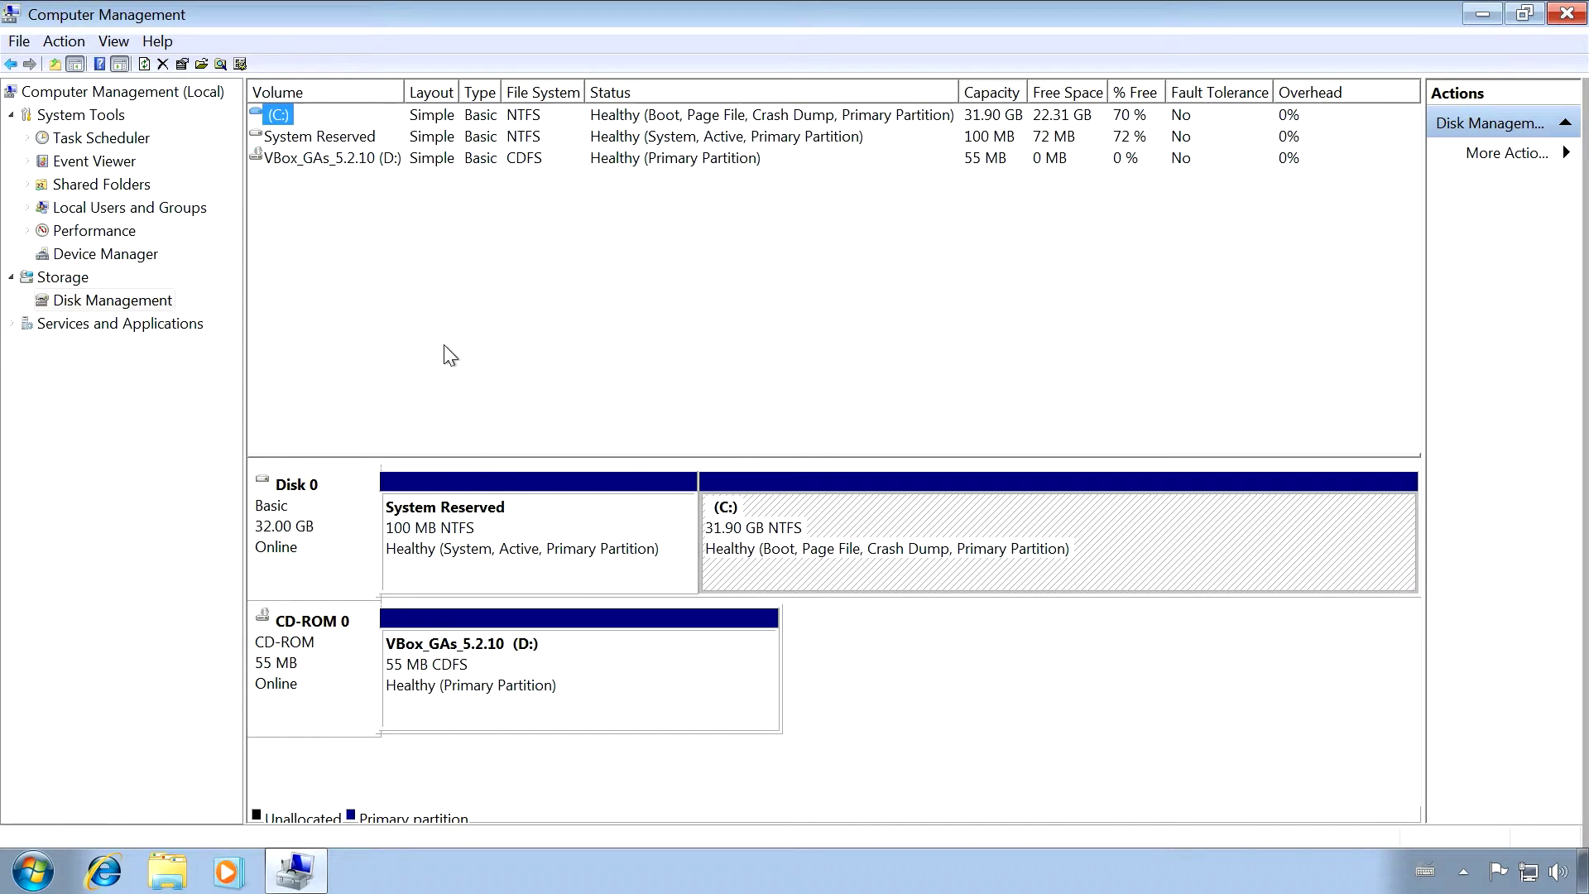
Choose Shrink Volume on the C: partition in Disk Management
right_click(831, 511)
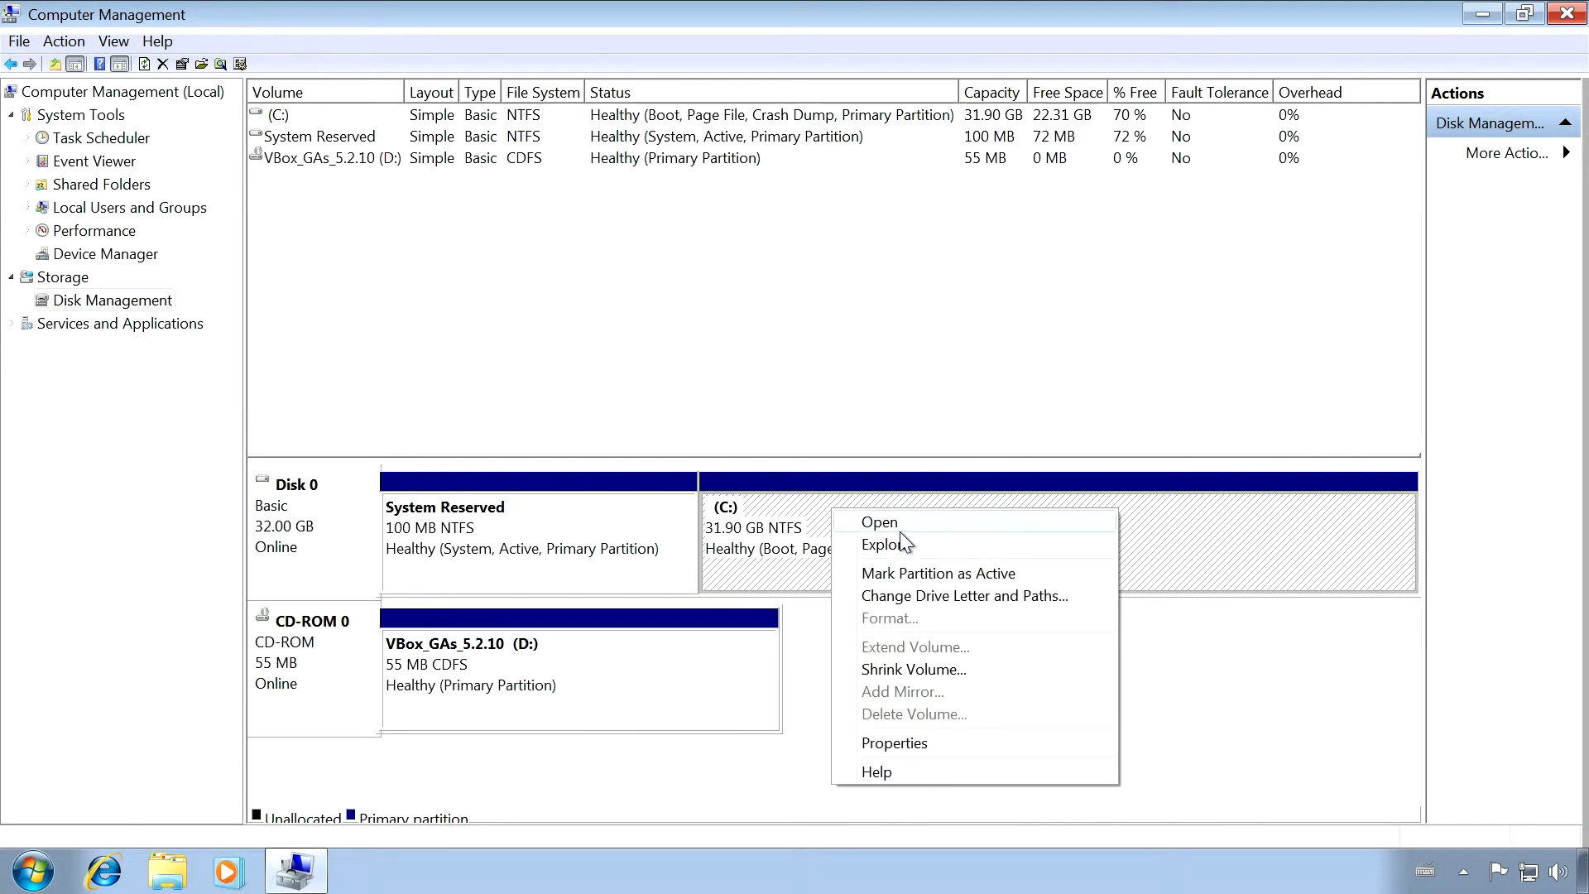
left_click(913, 669)
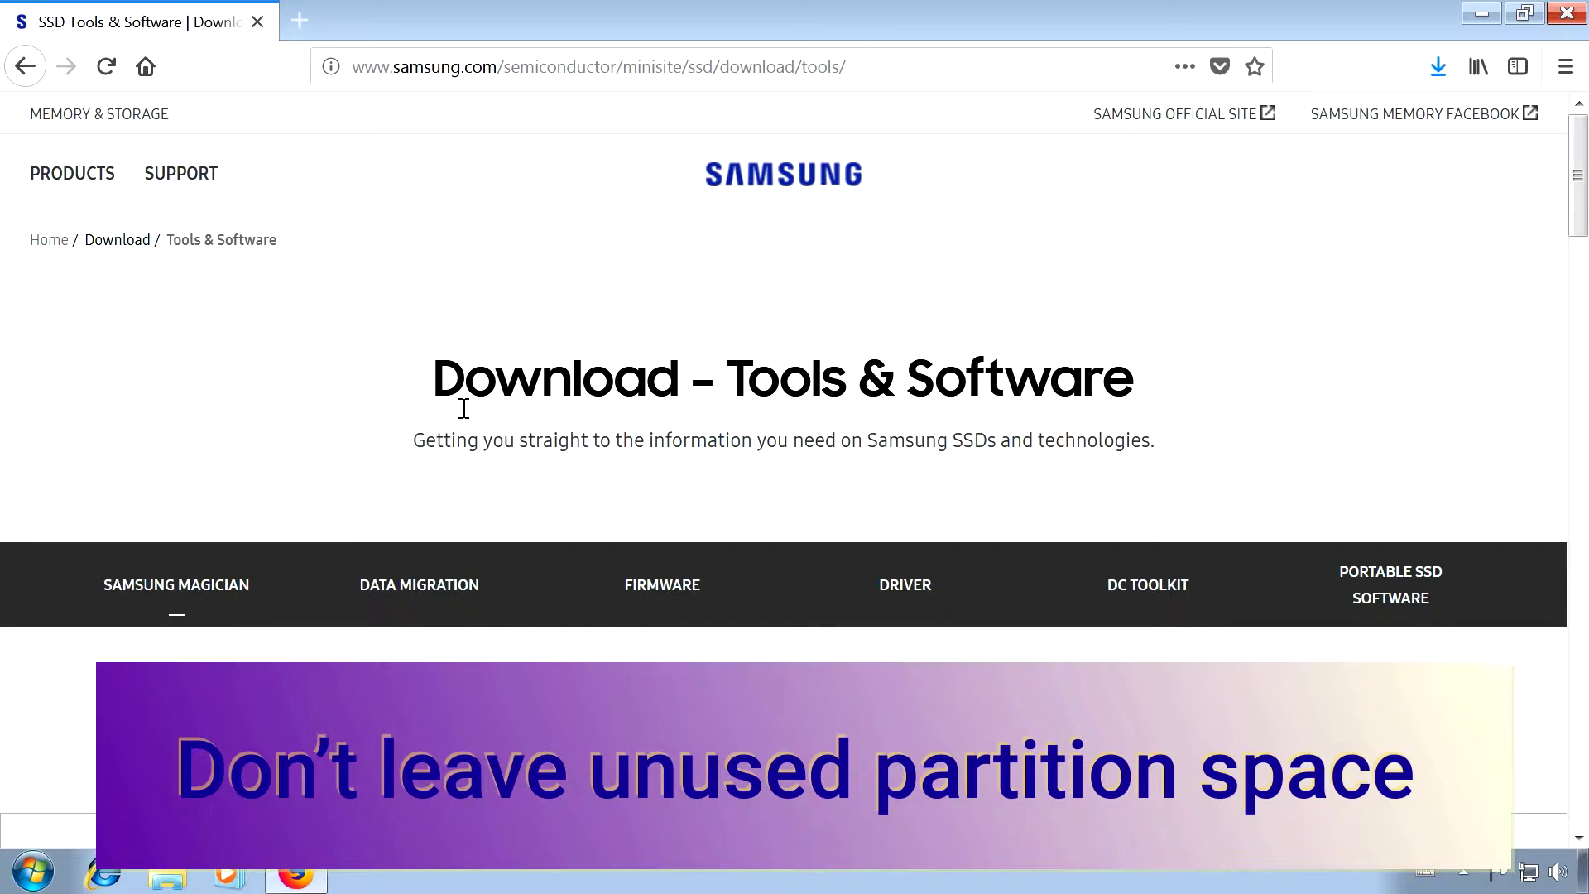
scroll(867, 410, "down", 5)
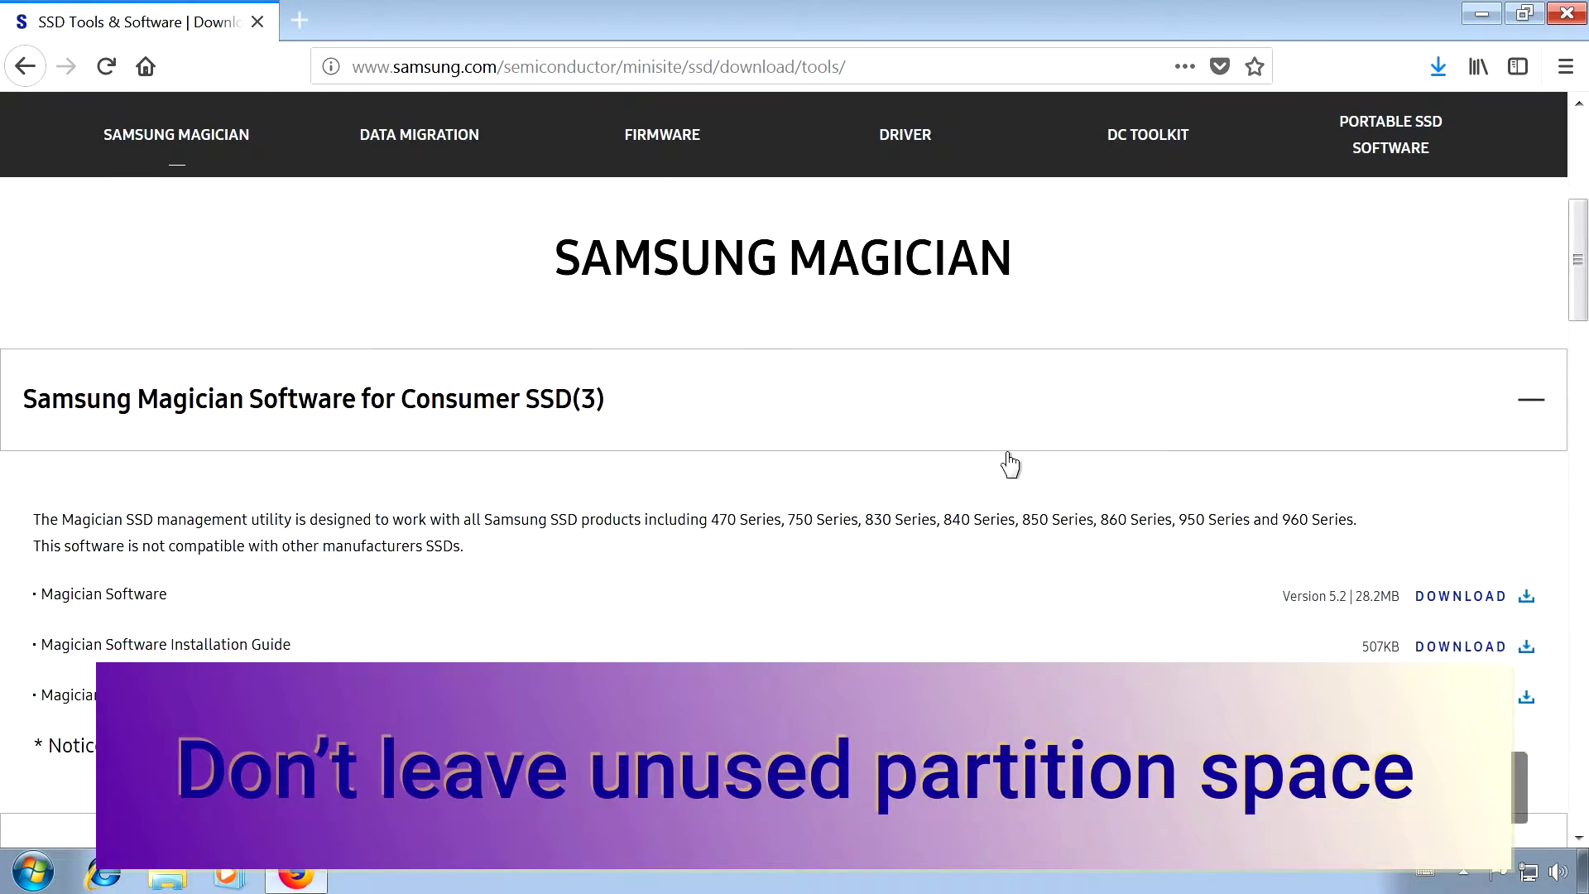
scroll(1012, 463, "down", 2)
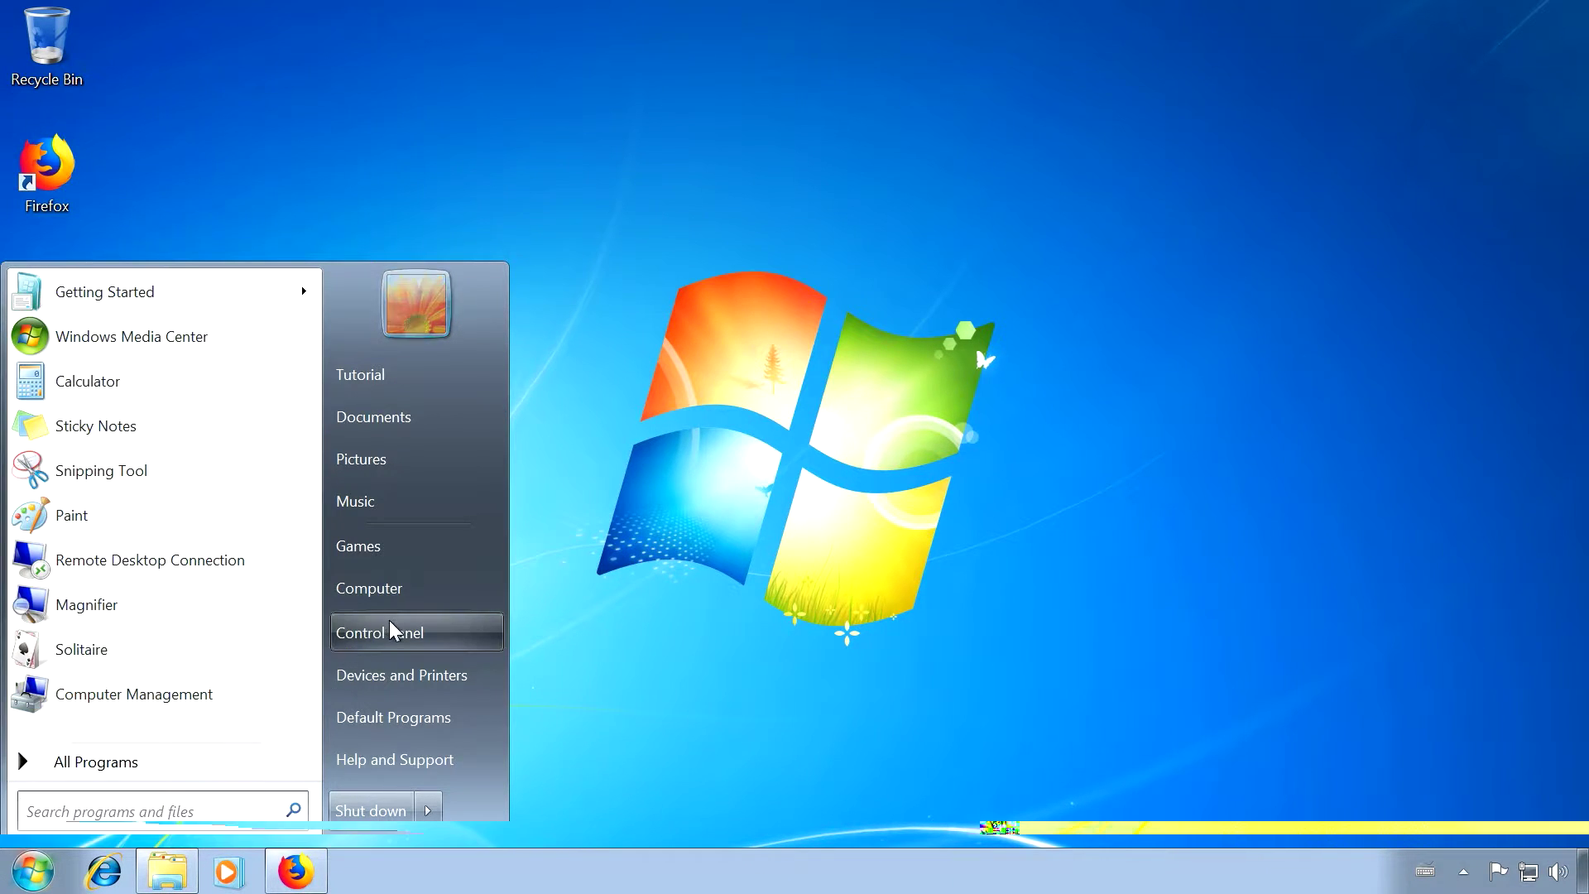
Reach Virtual Memory settings via Control Panel's System page, then download 64-bit trimcheck
left_click(391, 632)
left_click(544, 190)
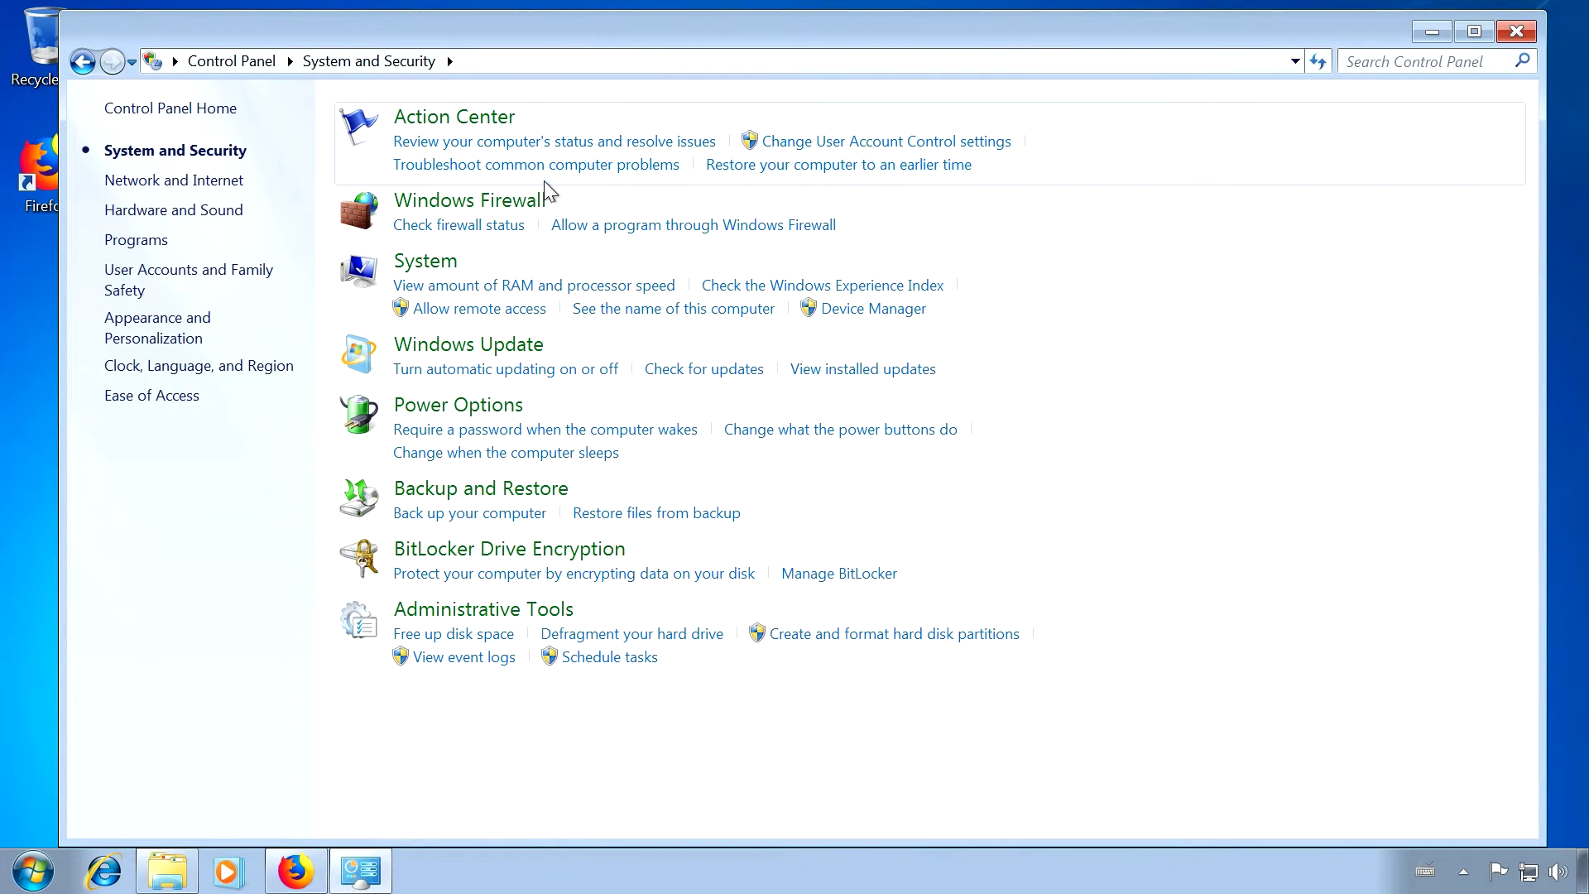
left_click(451, 263)
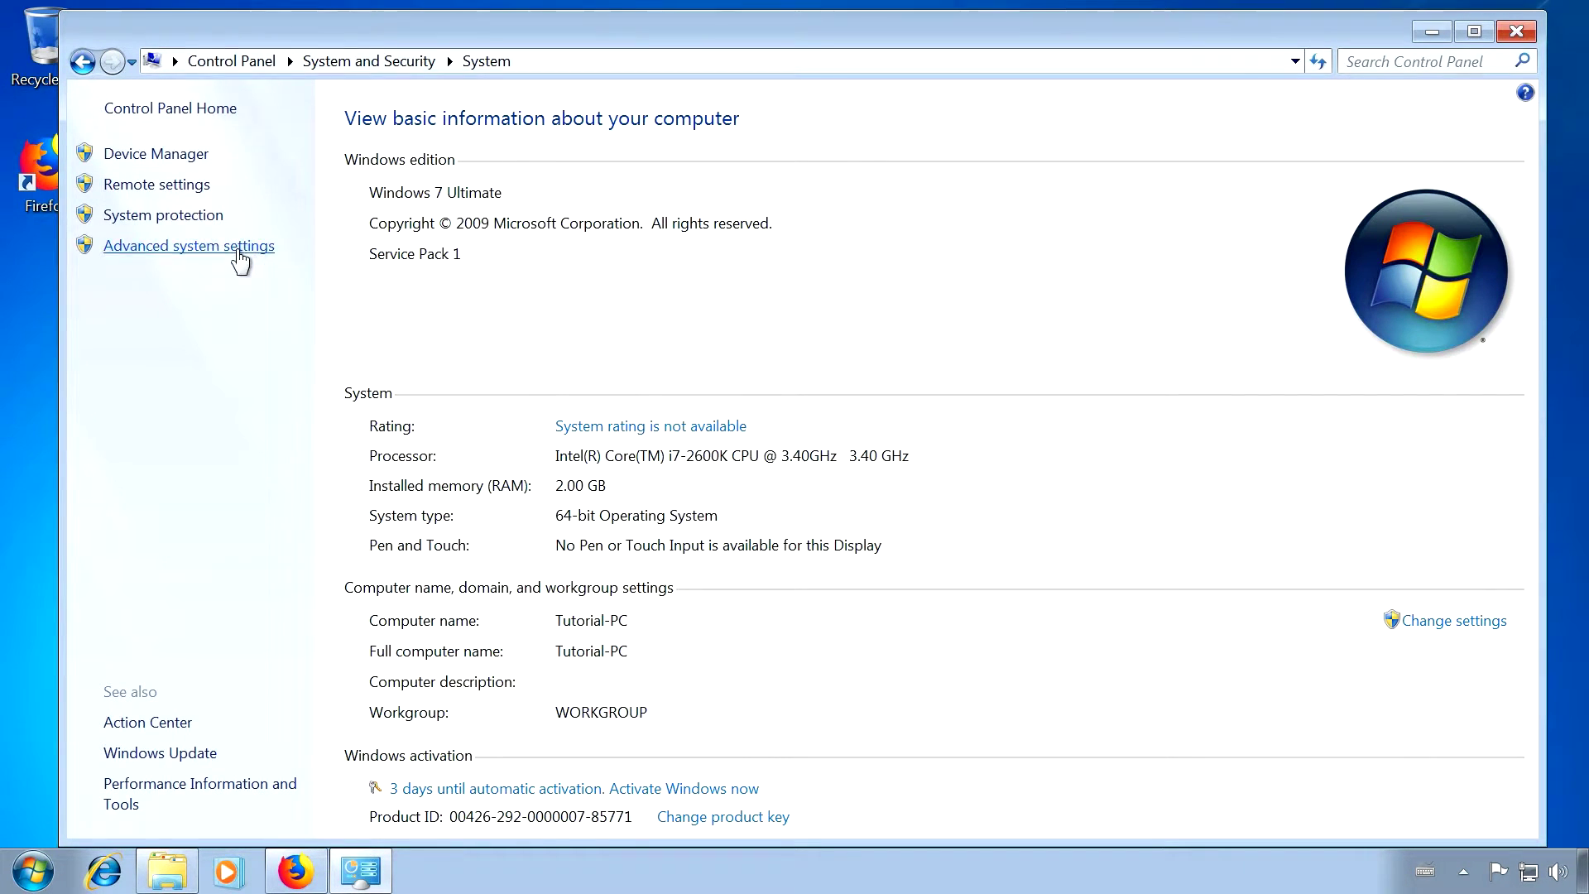
left_click(239, 253)
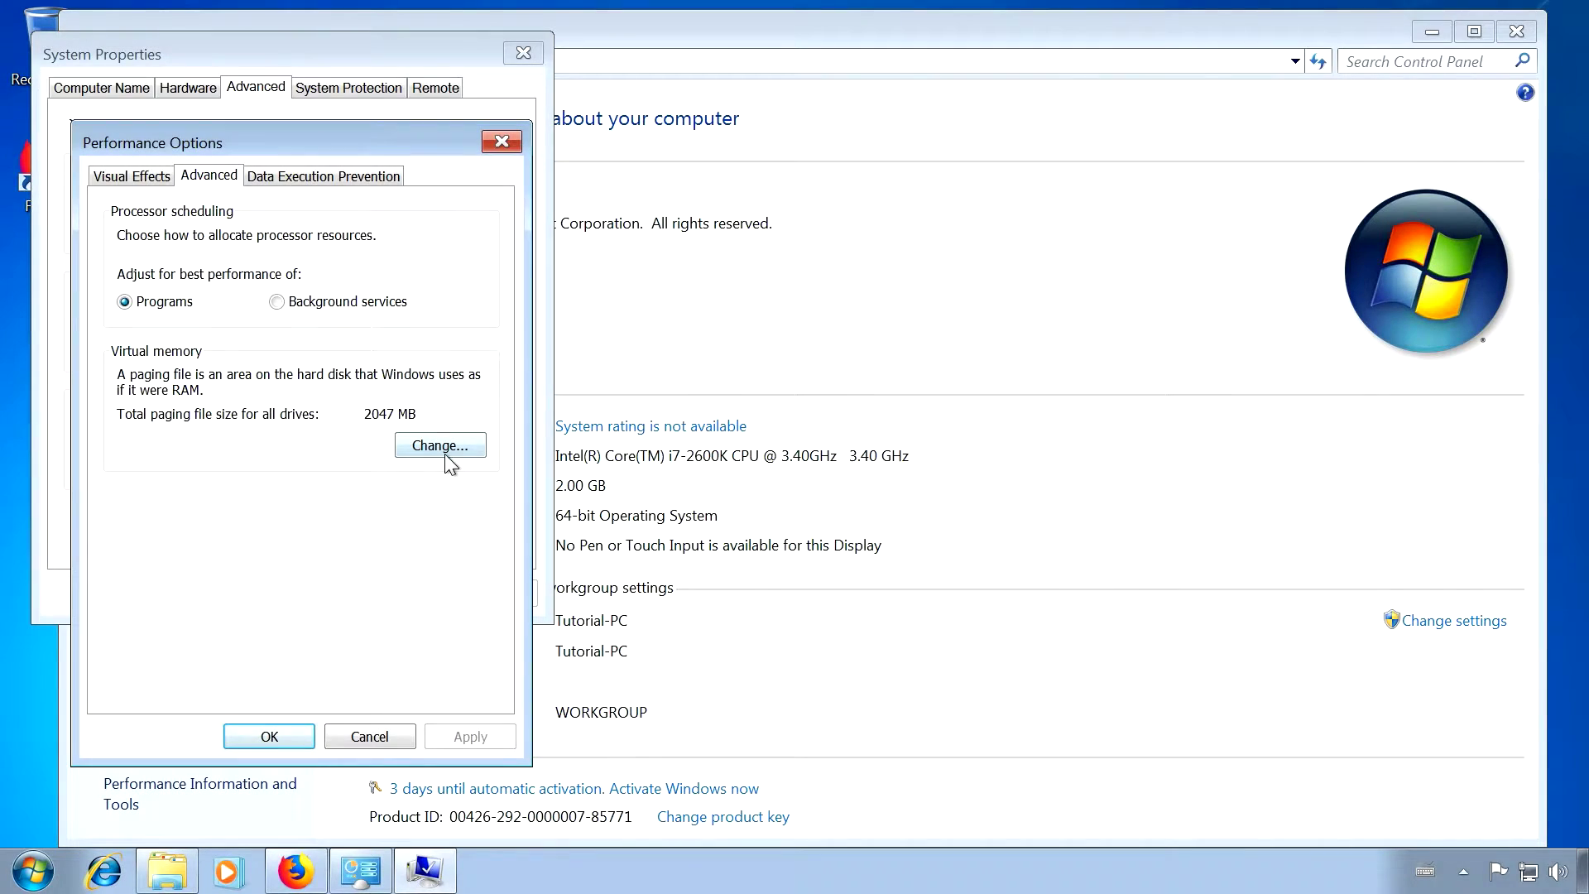
left_click(475, 449)
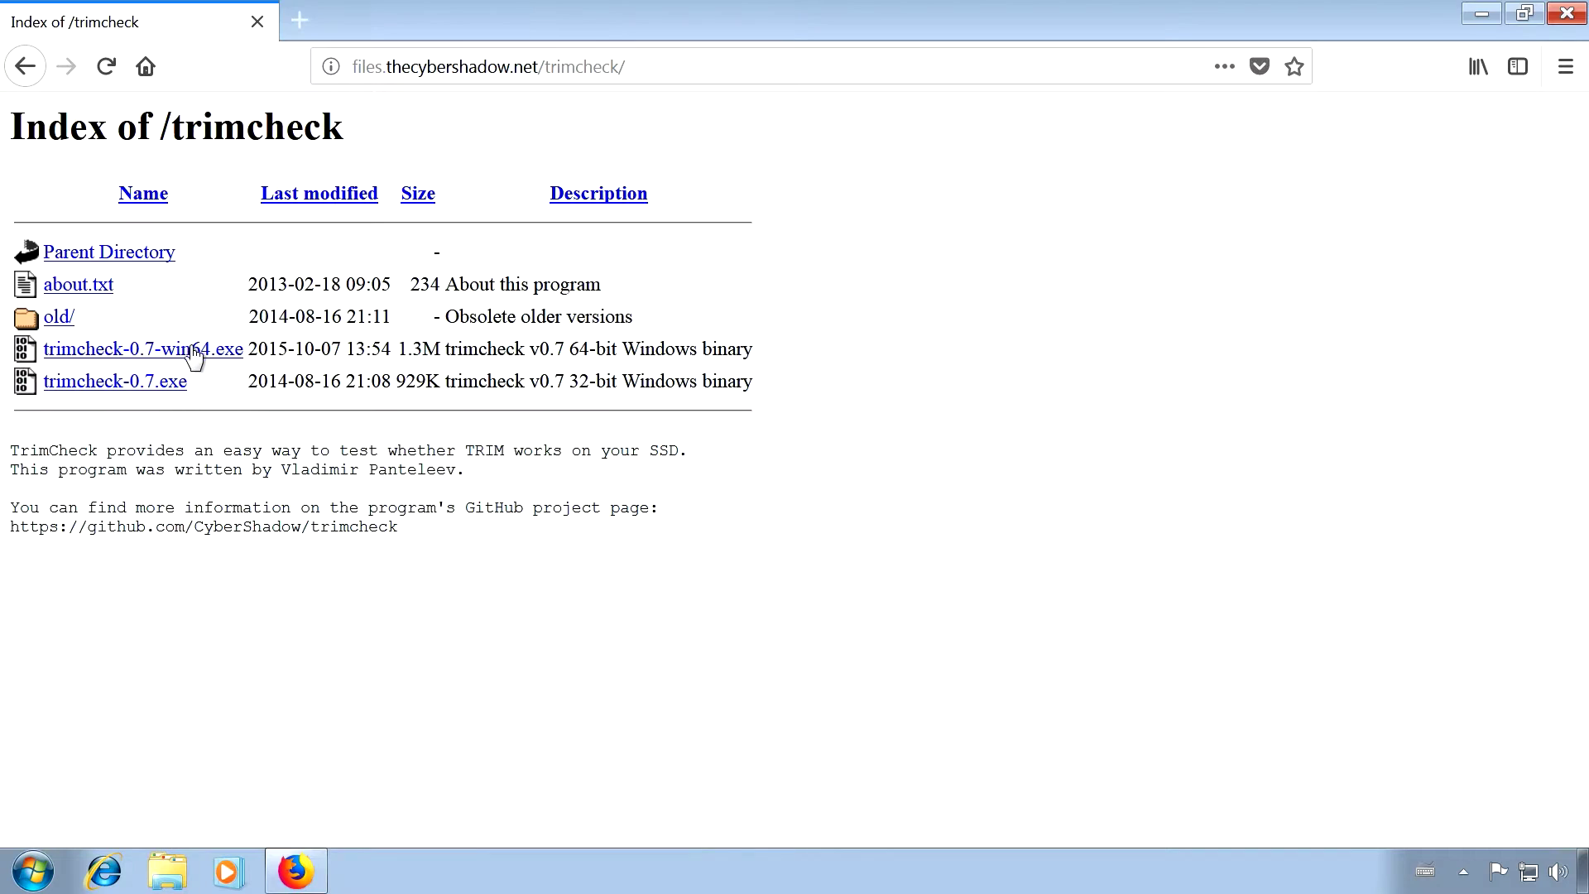
left_click(194, 352)
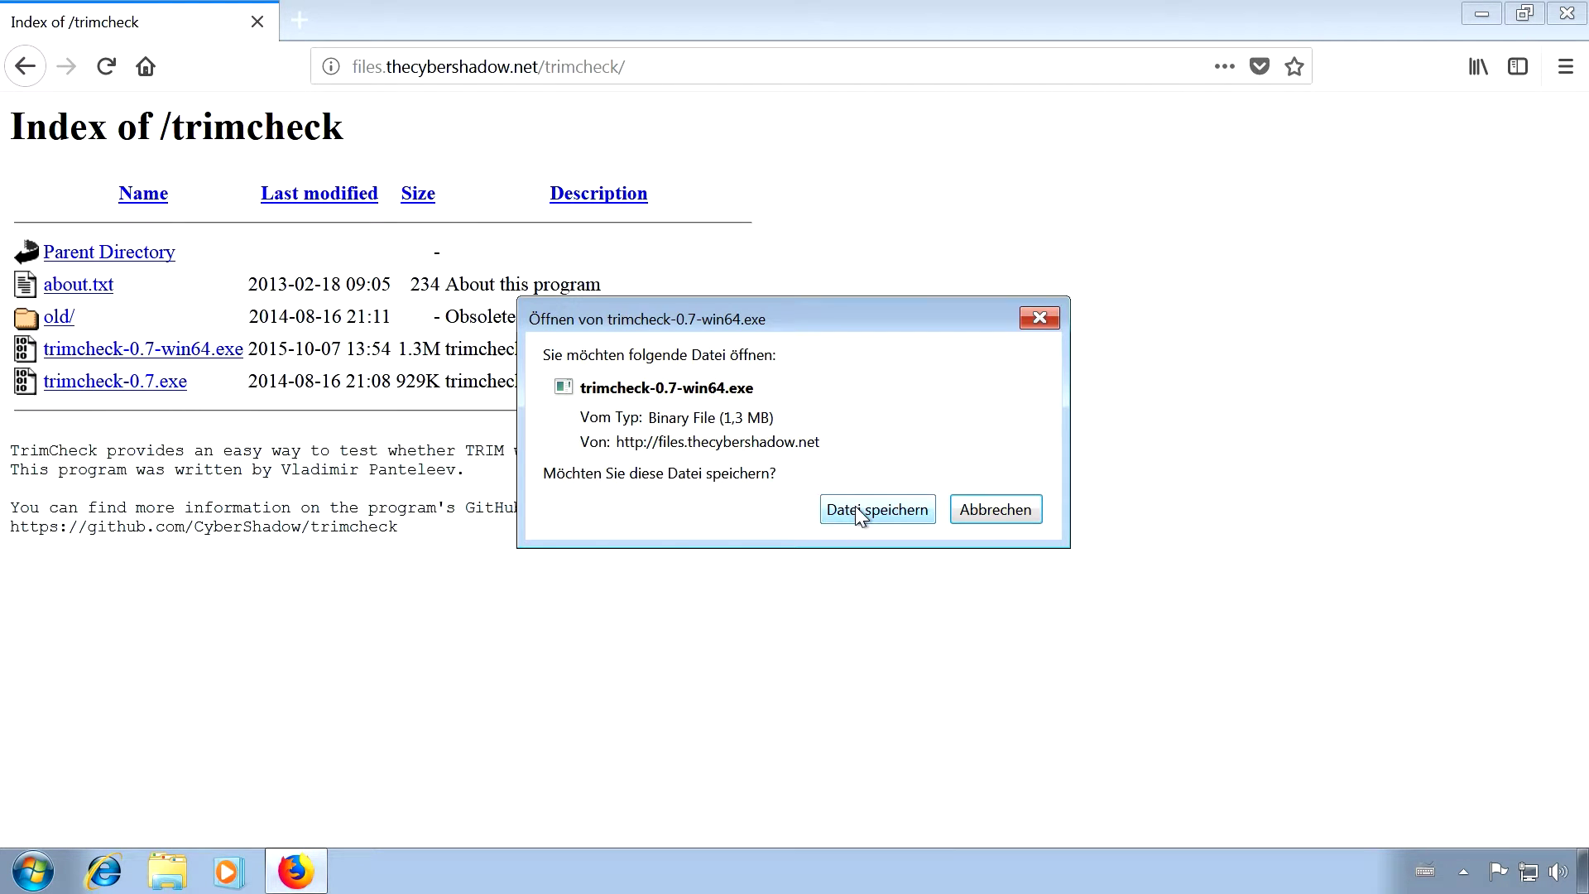
Save and run trimcheck-0.7-win64.exe as administrator, testing TRIM on drive C:
left_click(856, 512)
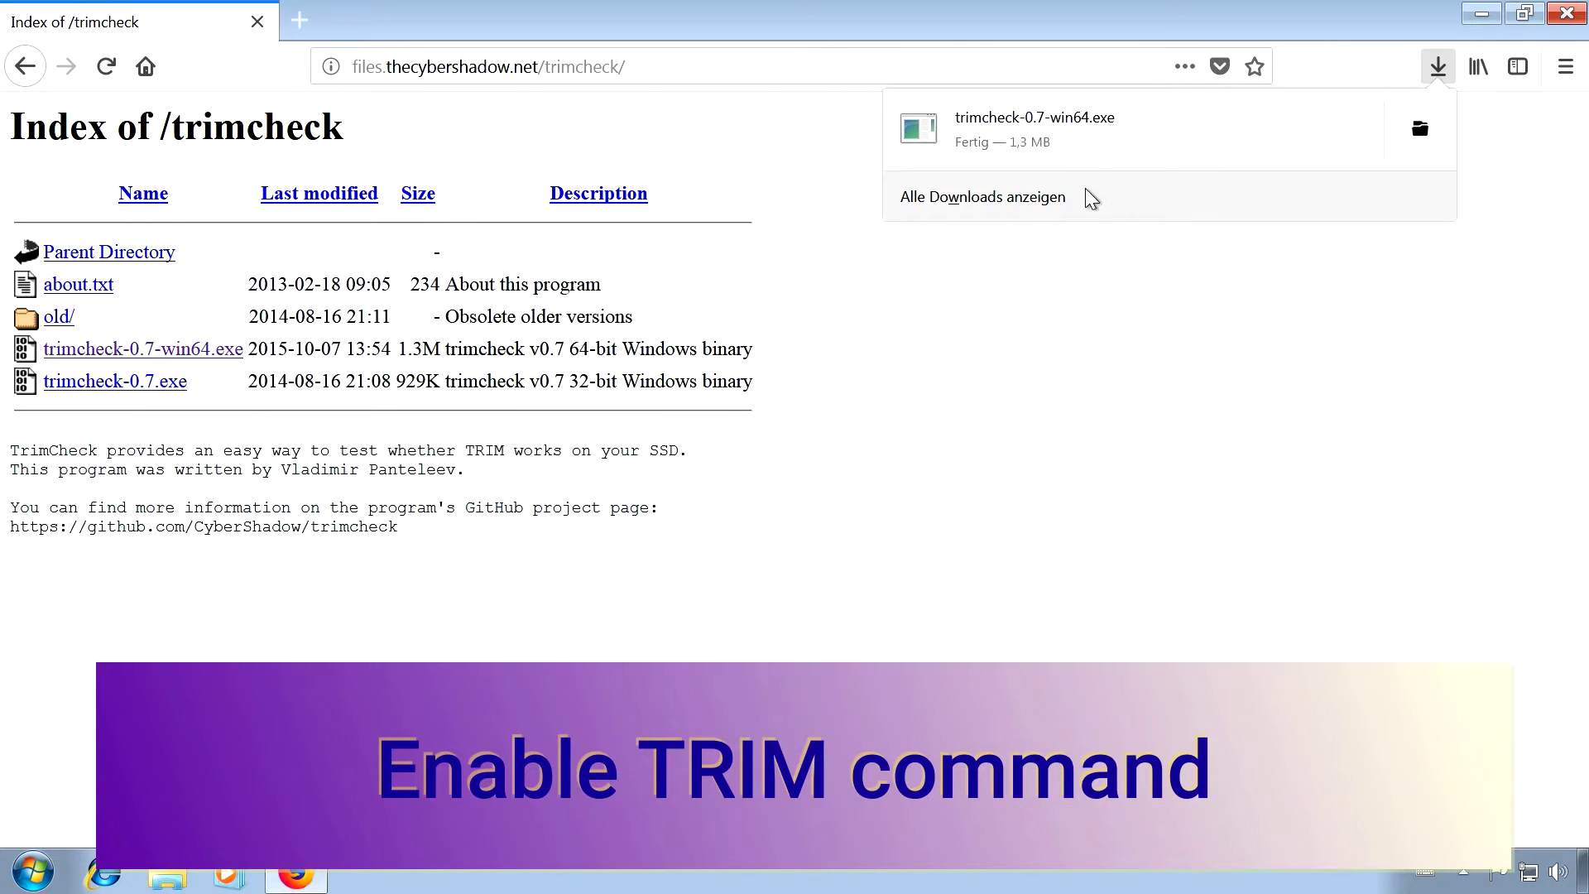
left_click(1125, 141)
left_click(908, 476)
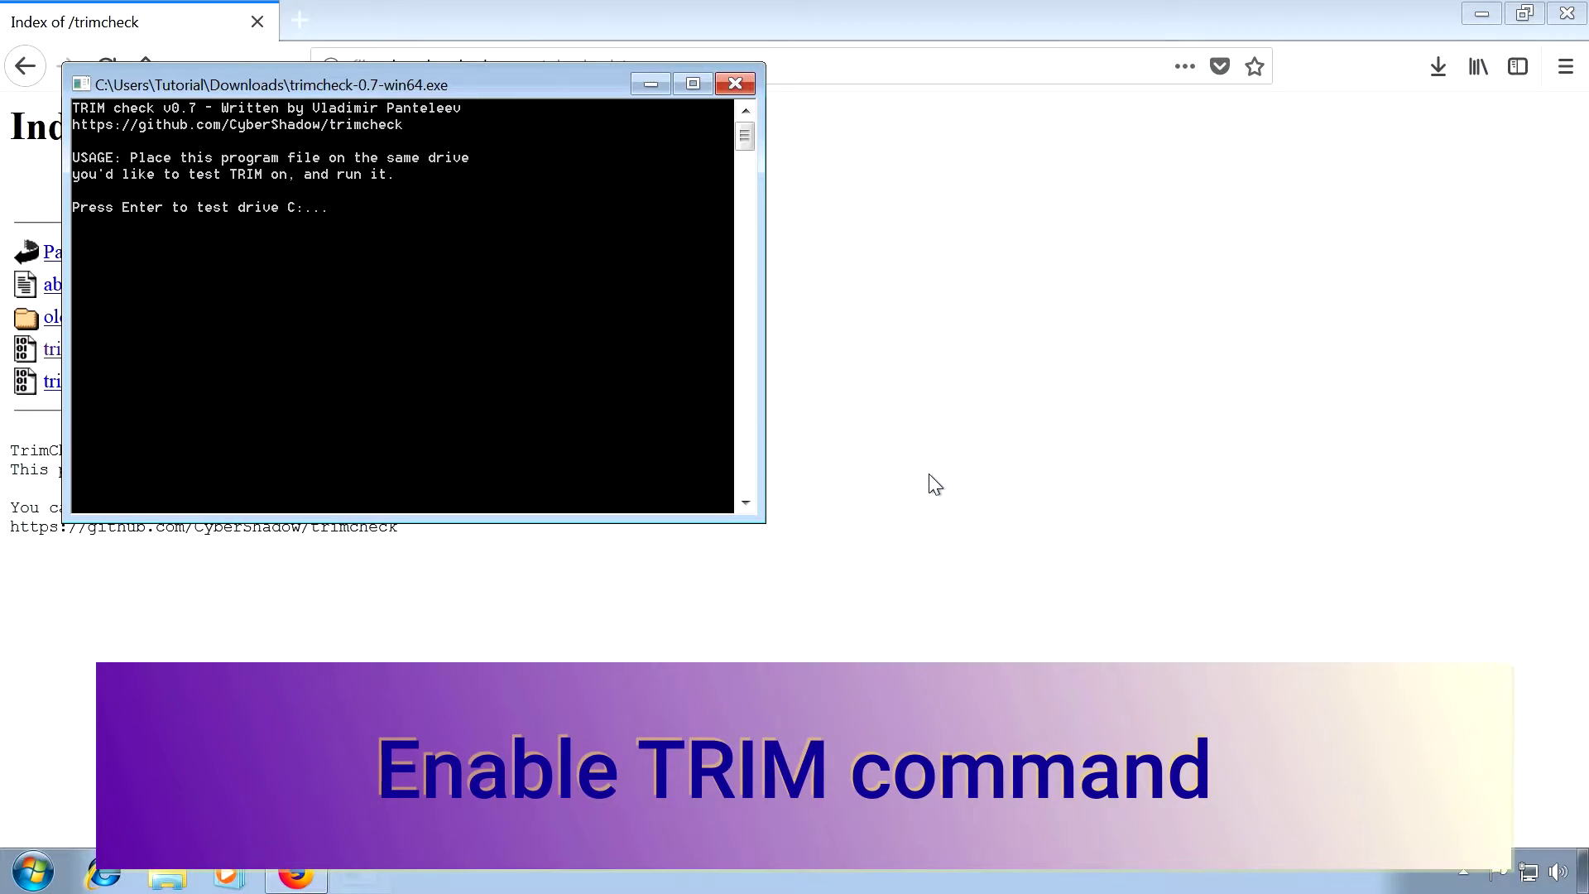
left_click_drag(436, 95, 539, 137)
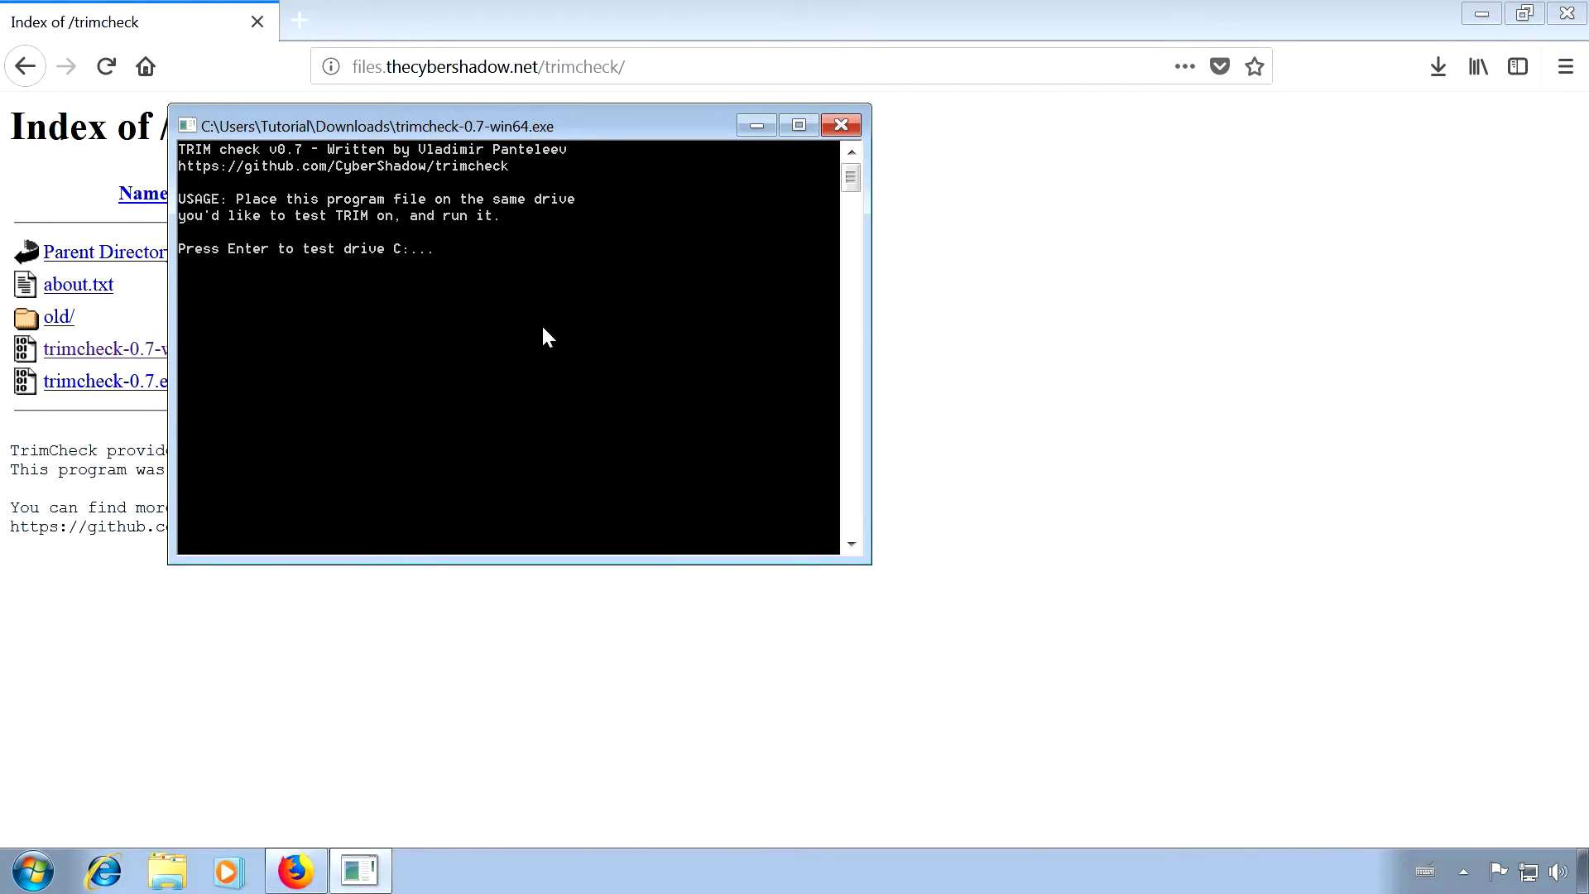
key("Return")
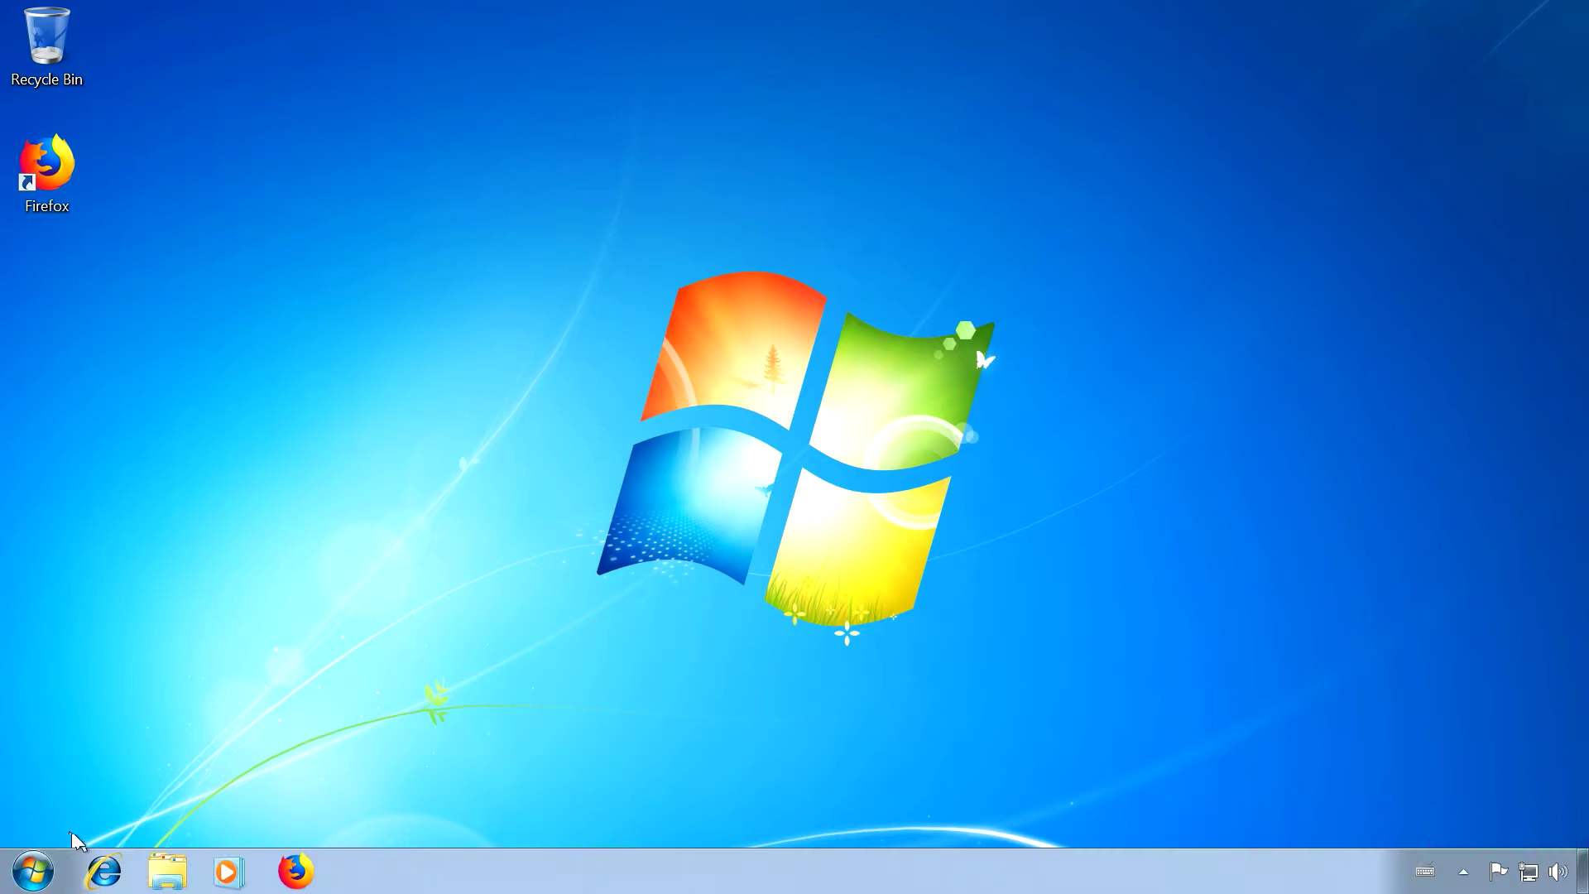
Open Disk Defragmenter from a Start search and select the C: drive
left_click(32, 873)
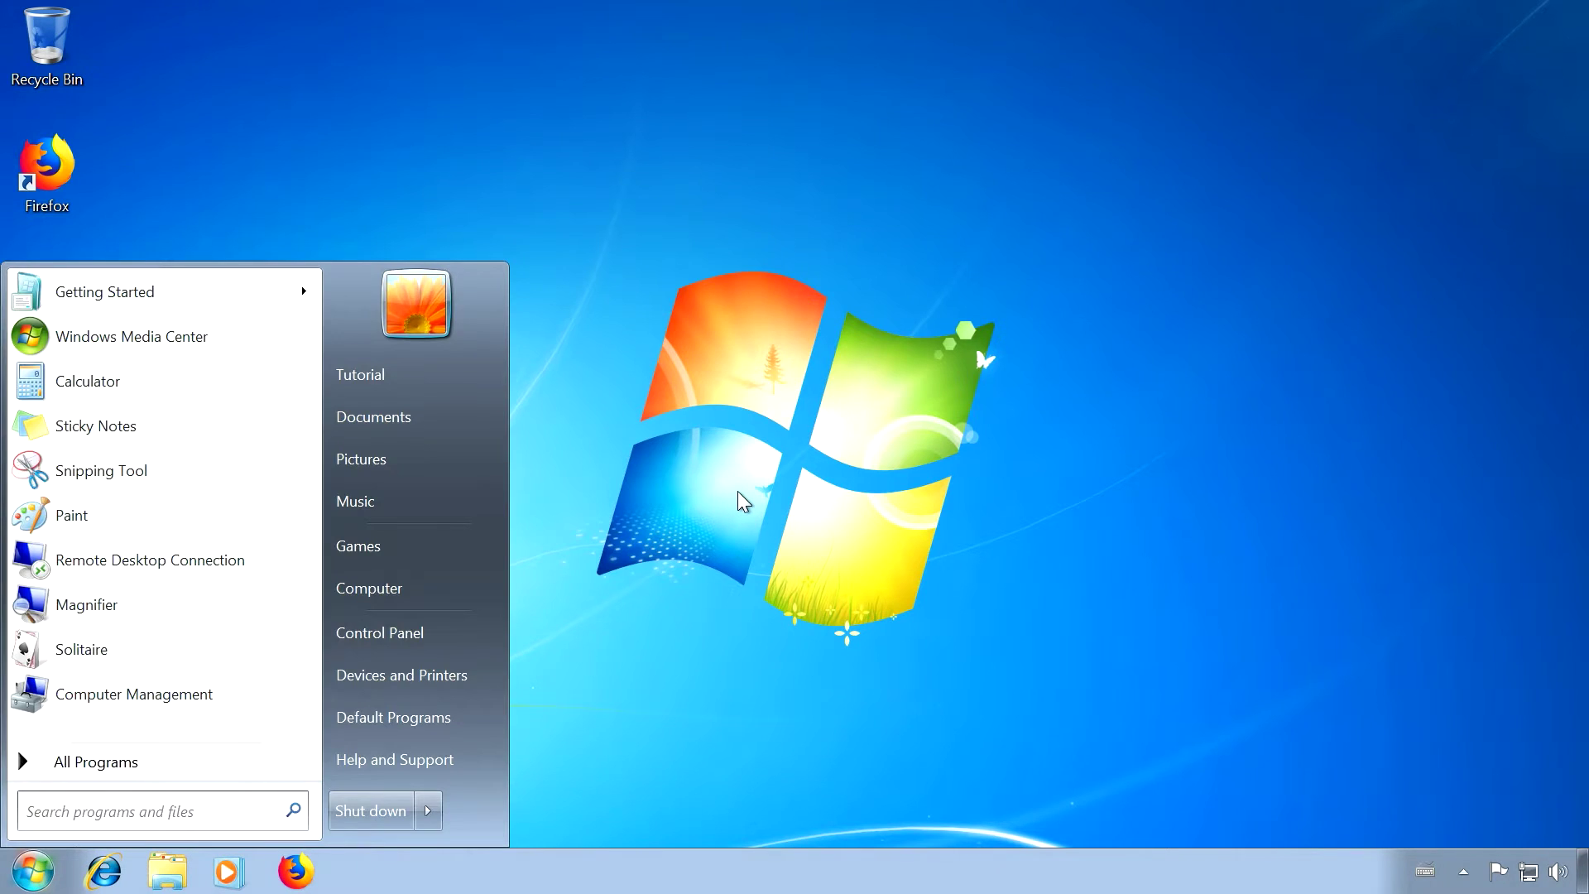
type("defra")
left_click(134, 340)
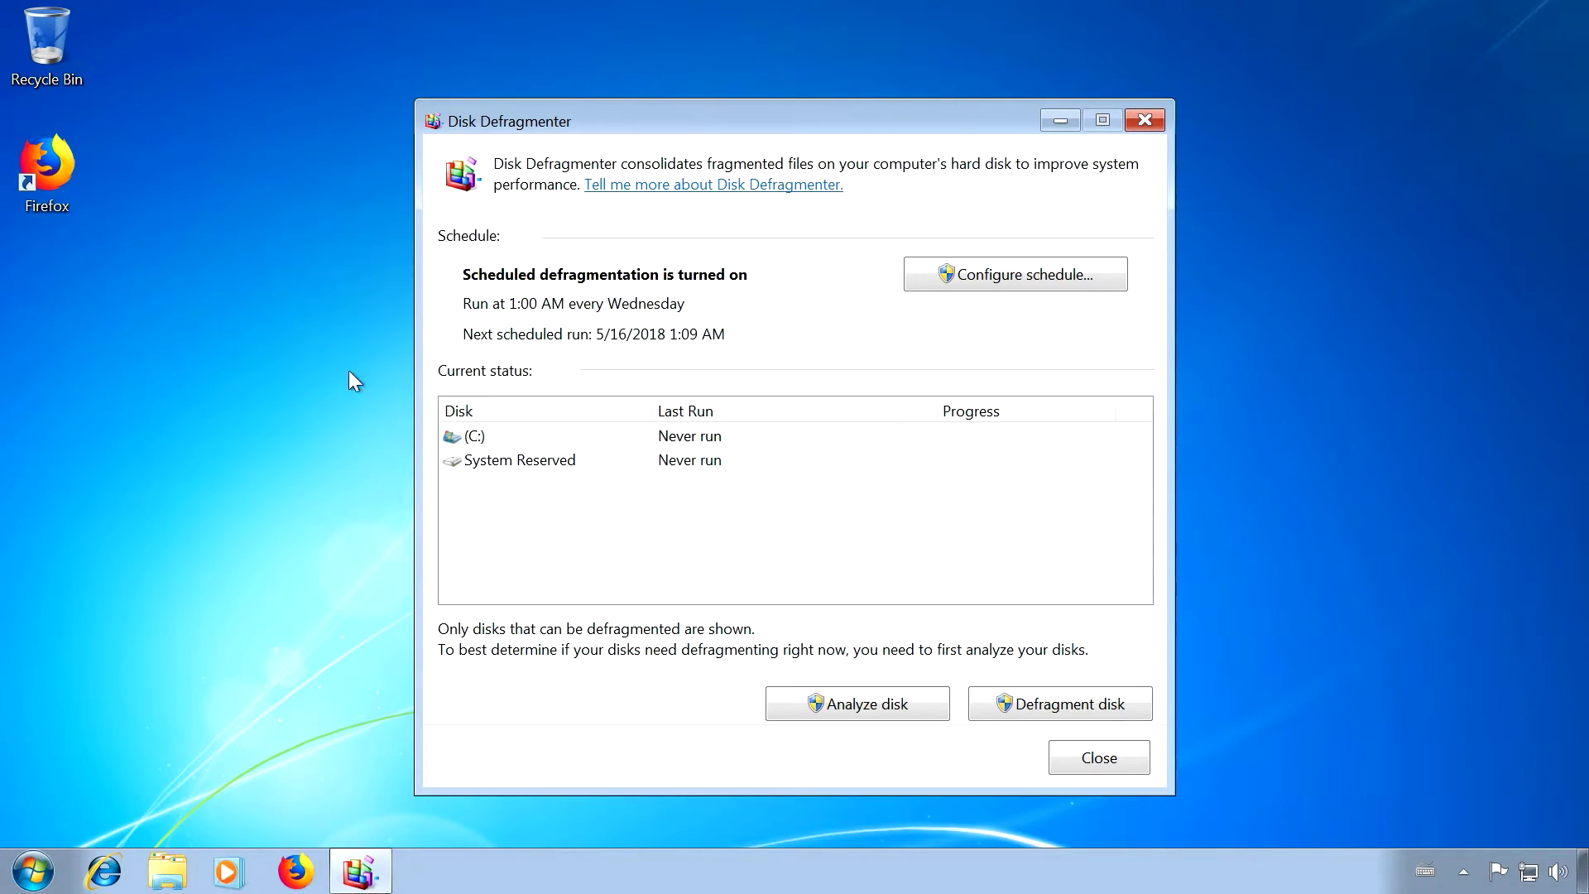
left_click(715, 438)
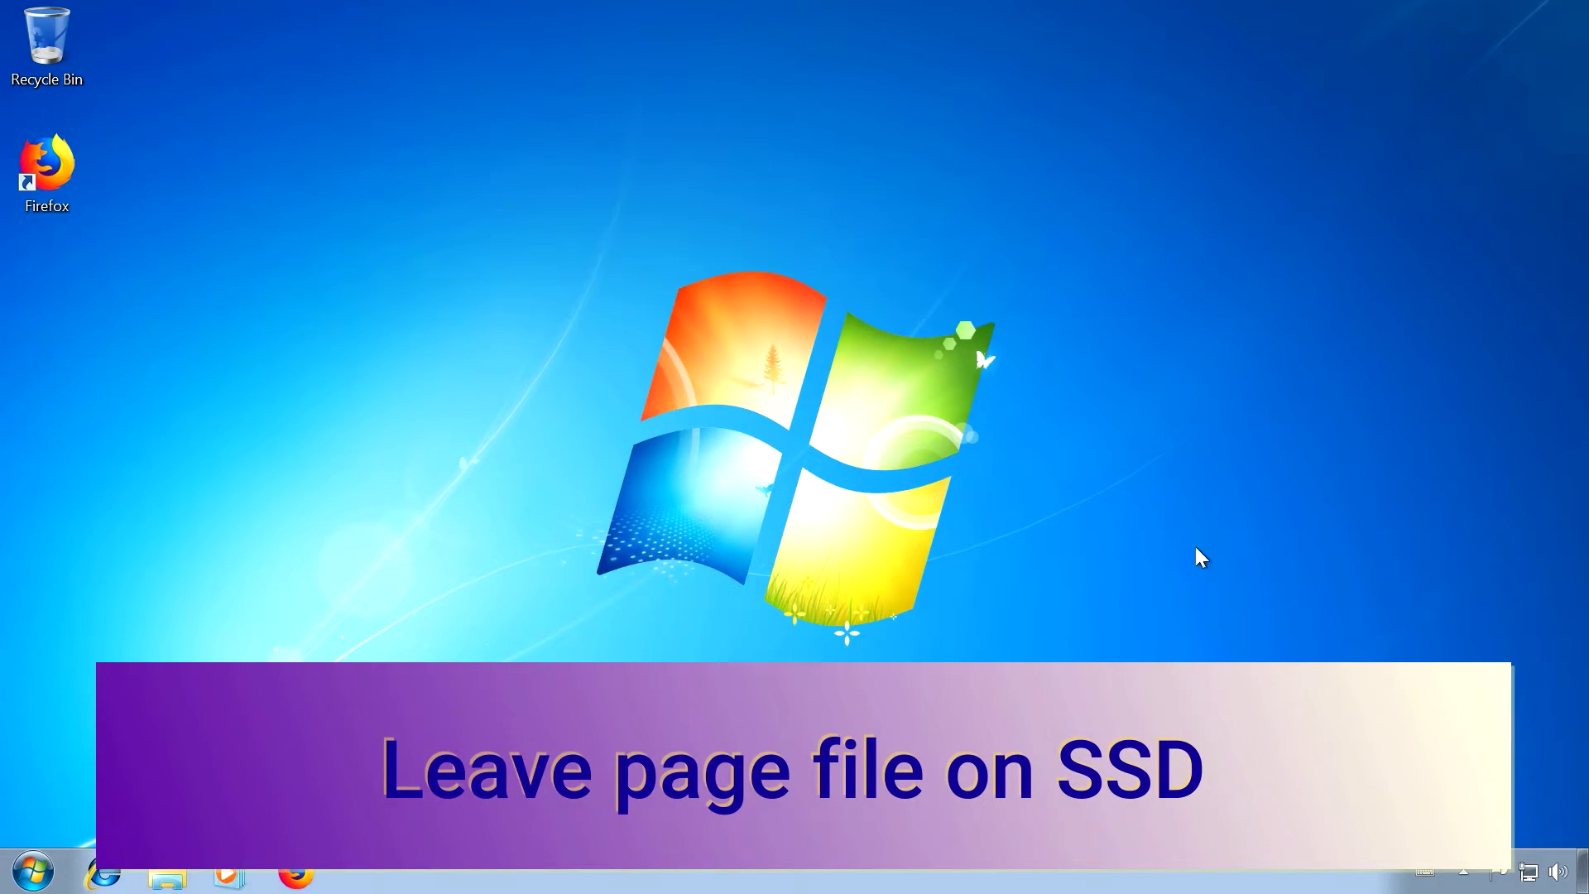
Open Indexing Options from a Start search and view the Advanced File Types list
left_click(33, 872)
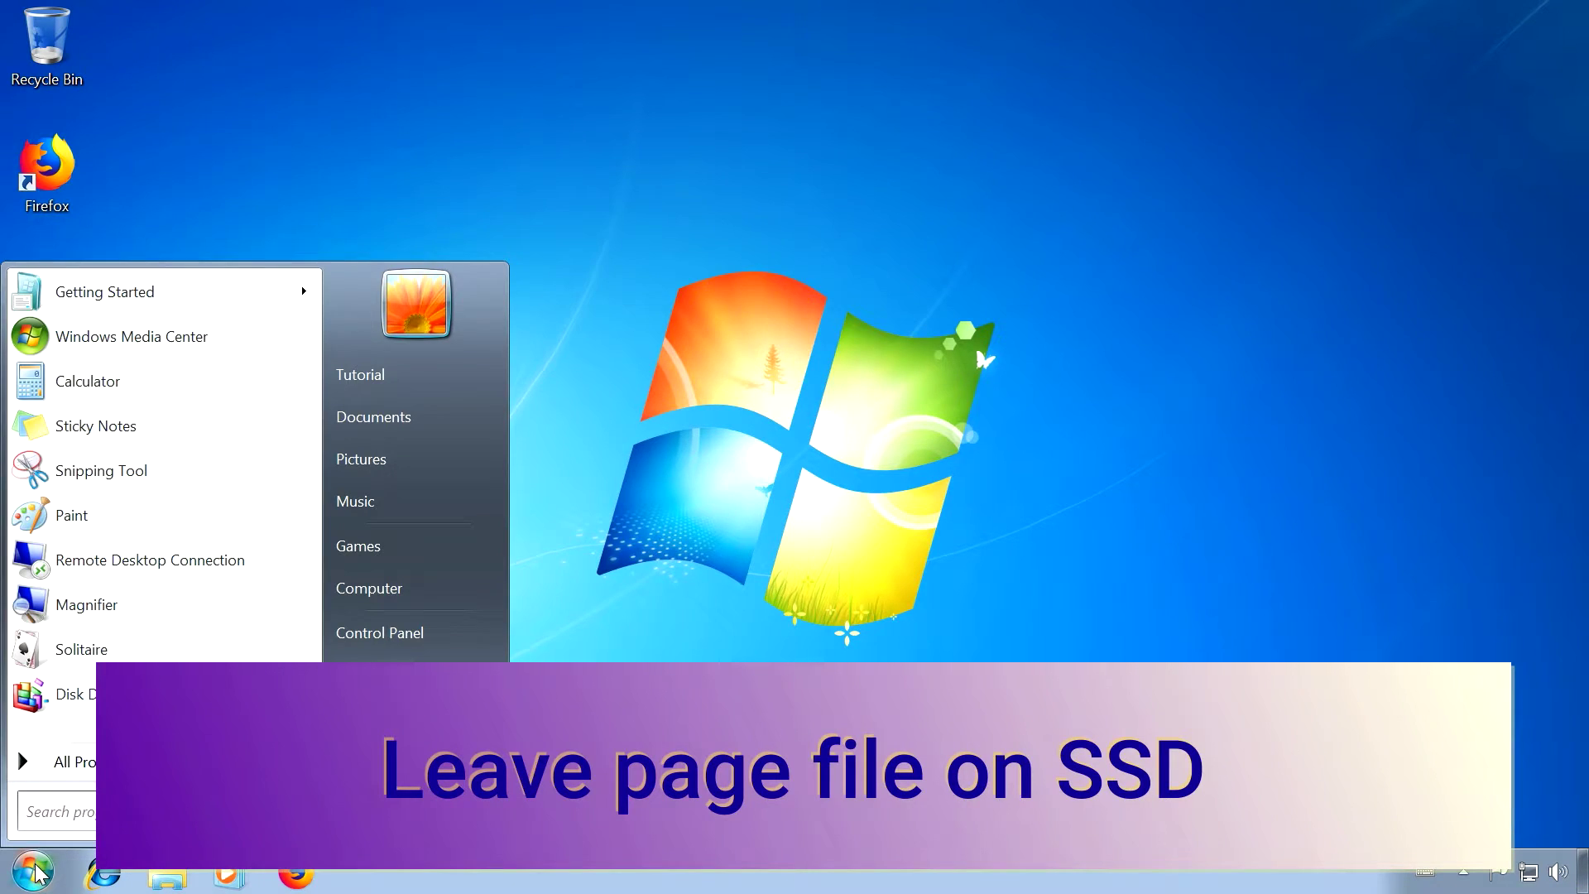
type("index")
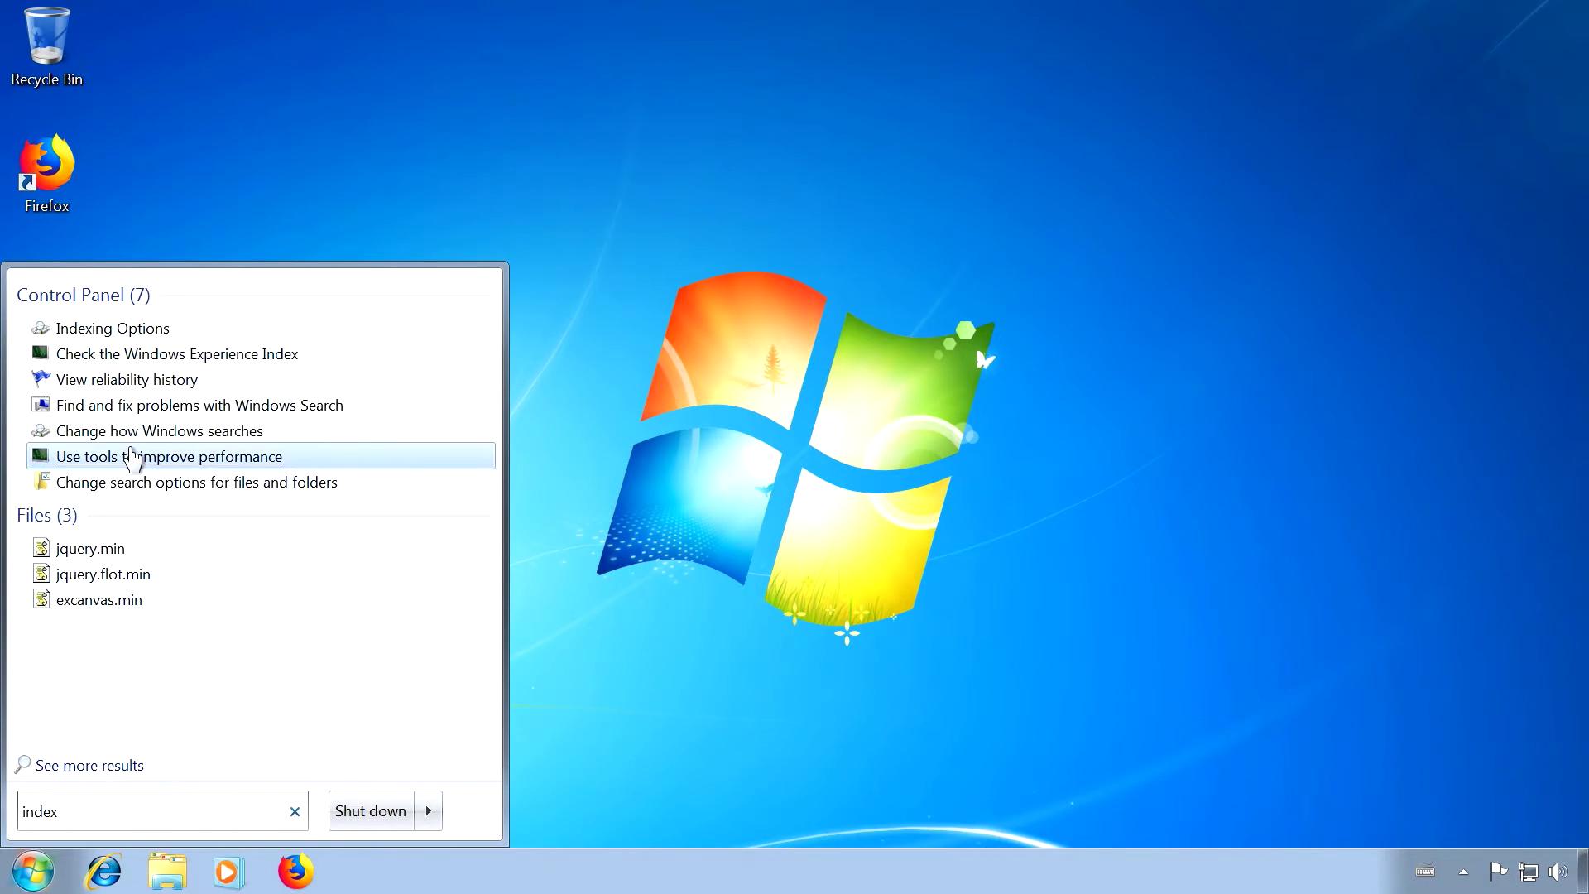
left_click(137, 337)
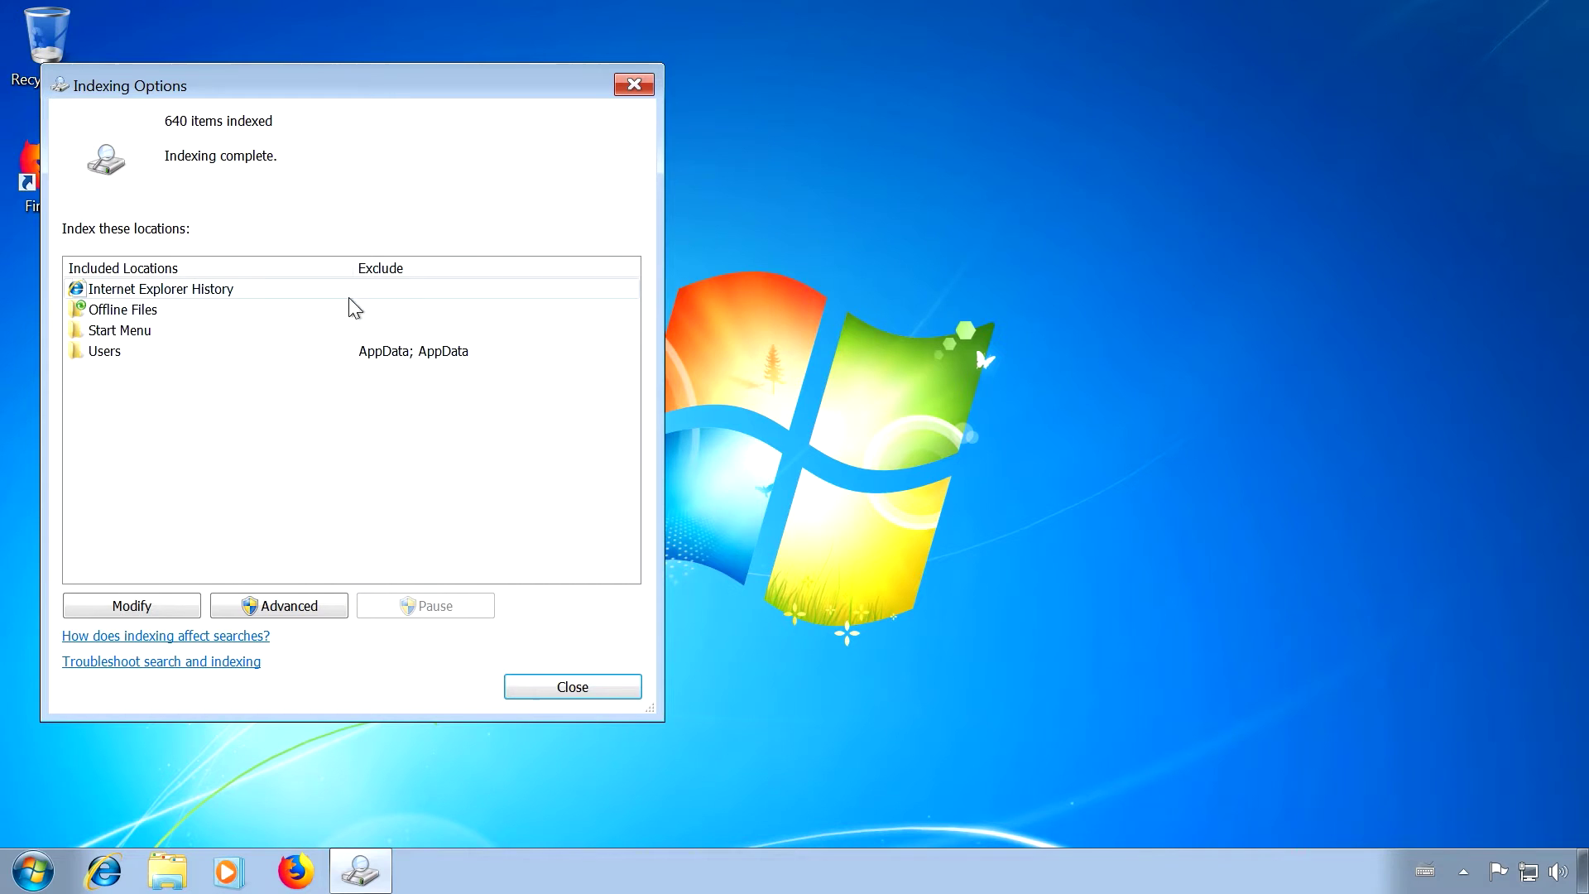
left_click_drag(347, 100, 639, 109)
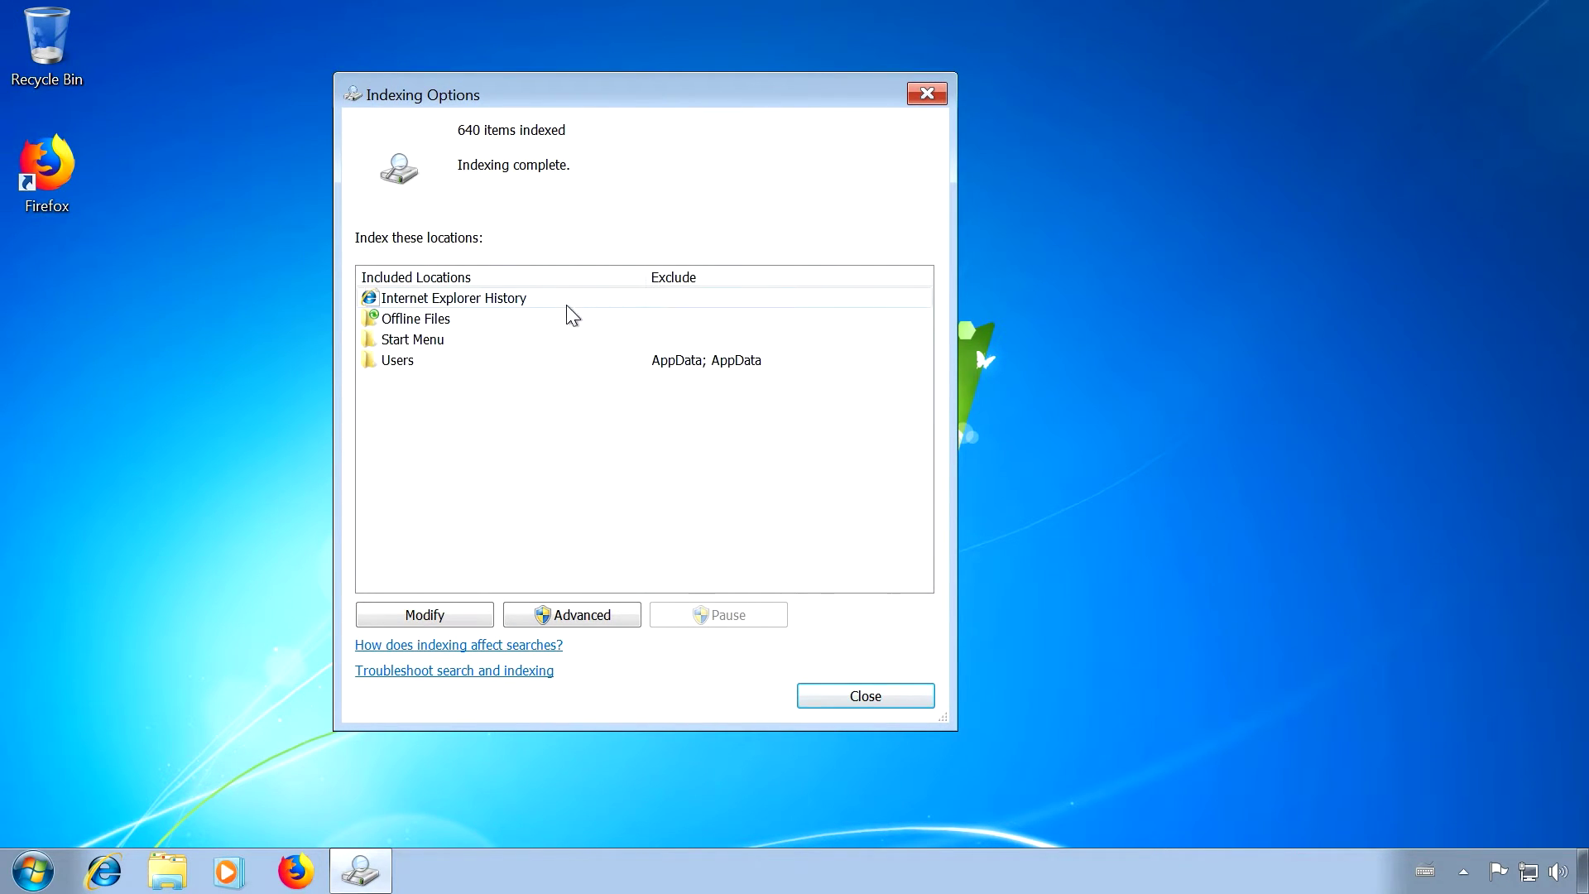
left_click(588, 615)
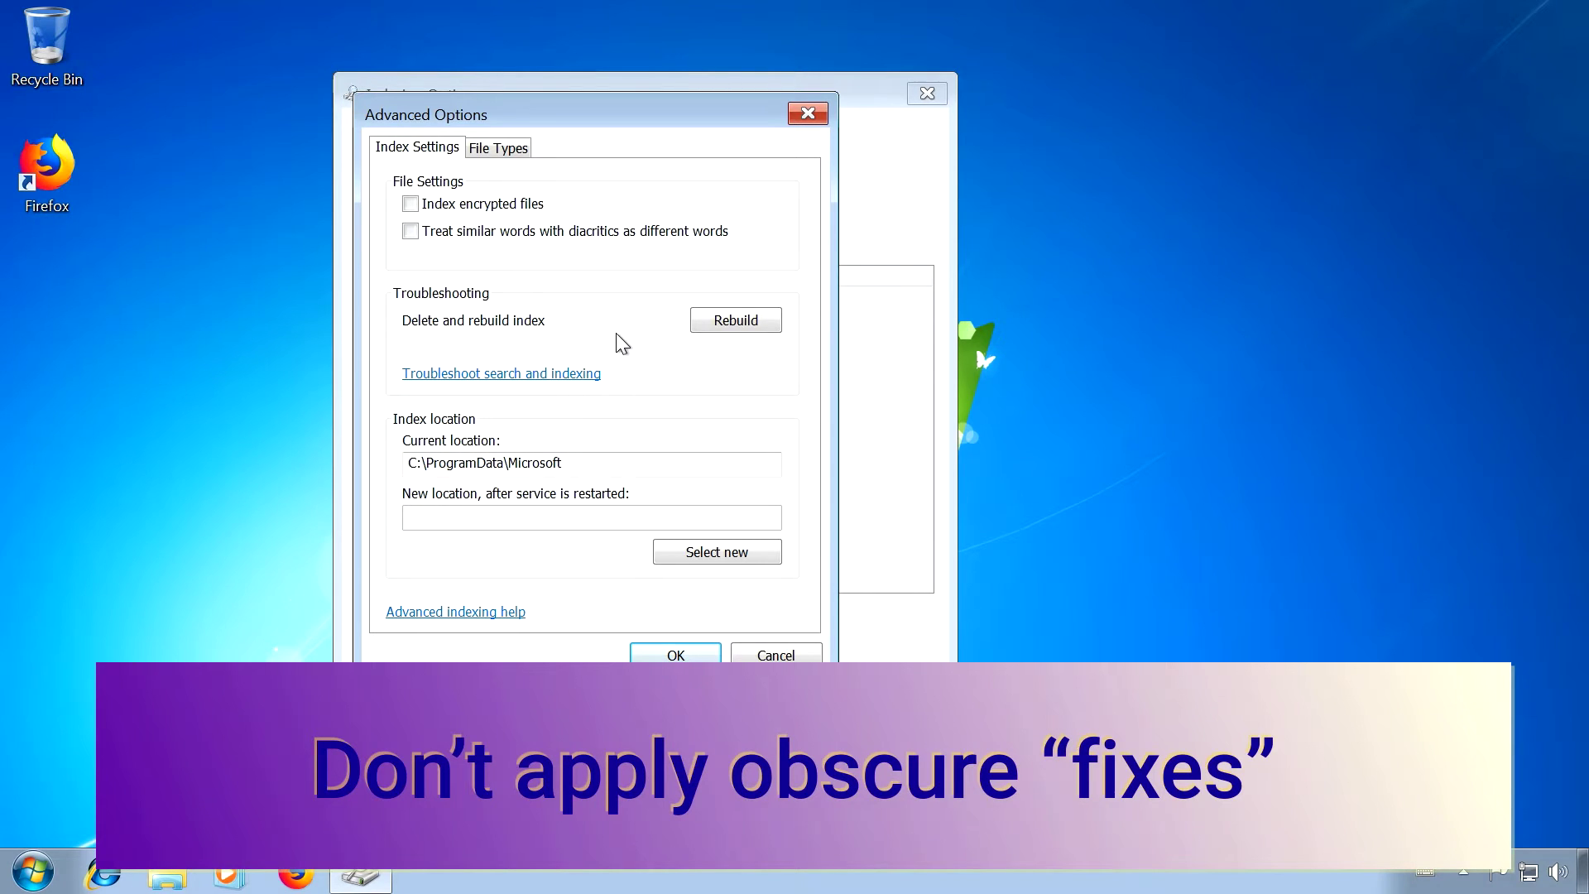
left_click(517, 149)
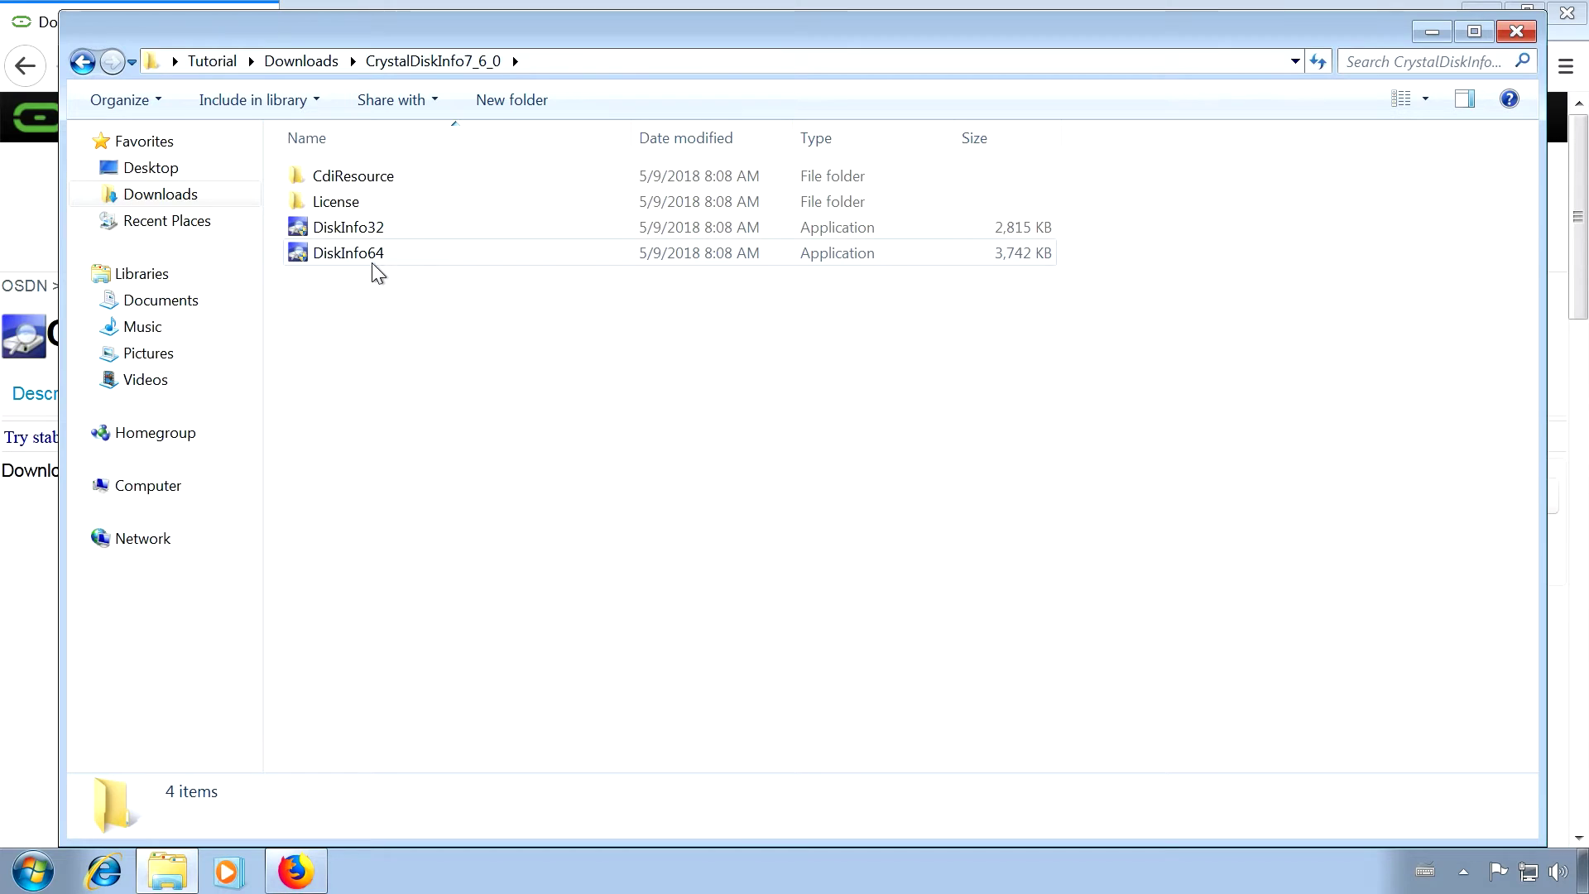
Run DiskInfo64 as administrator and browse its Edit, Function, Theme, Disk, Help and Language menus
double_click(370, 254)
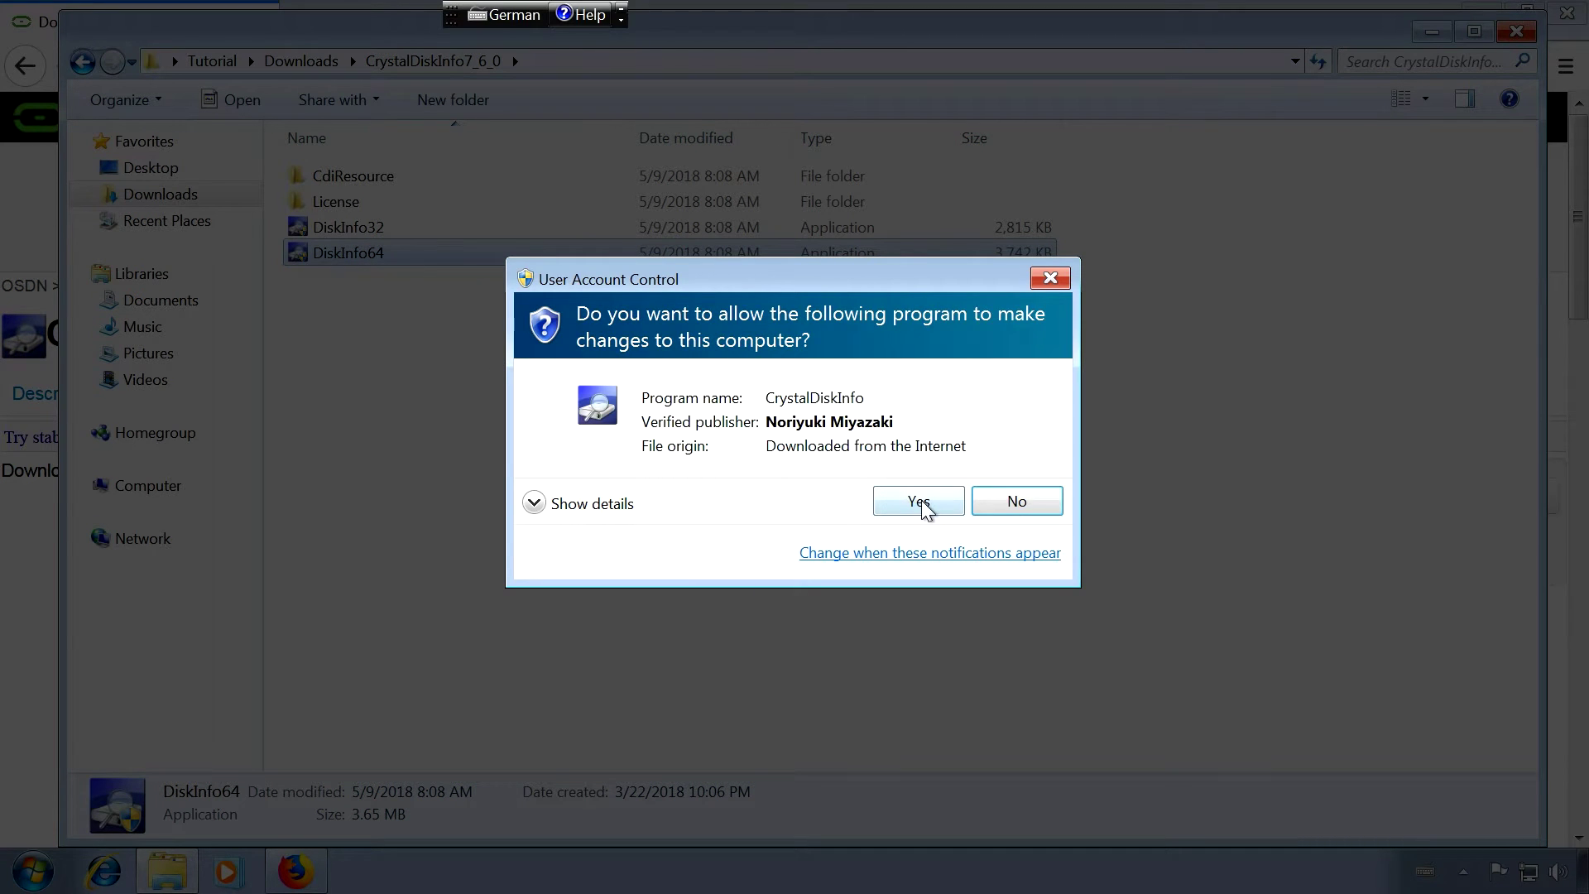
left_click(926, 509)
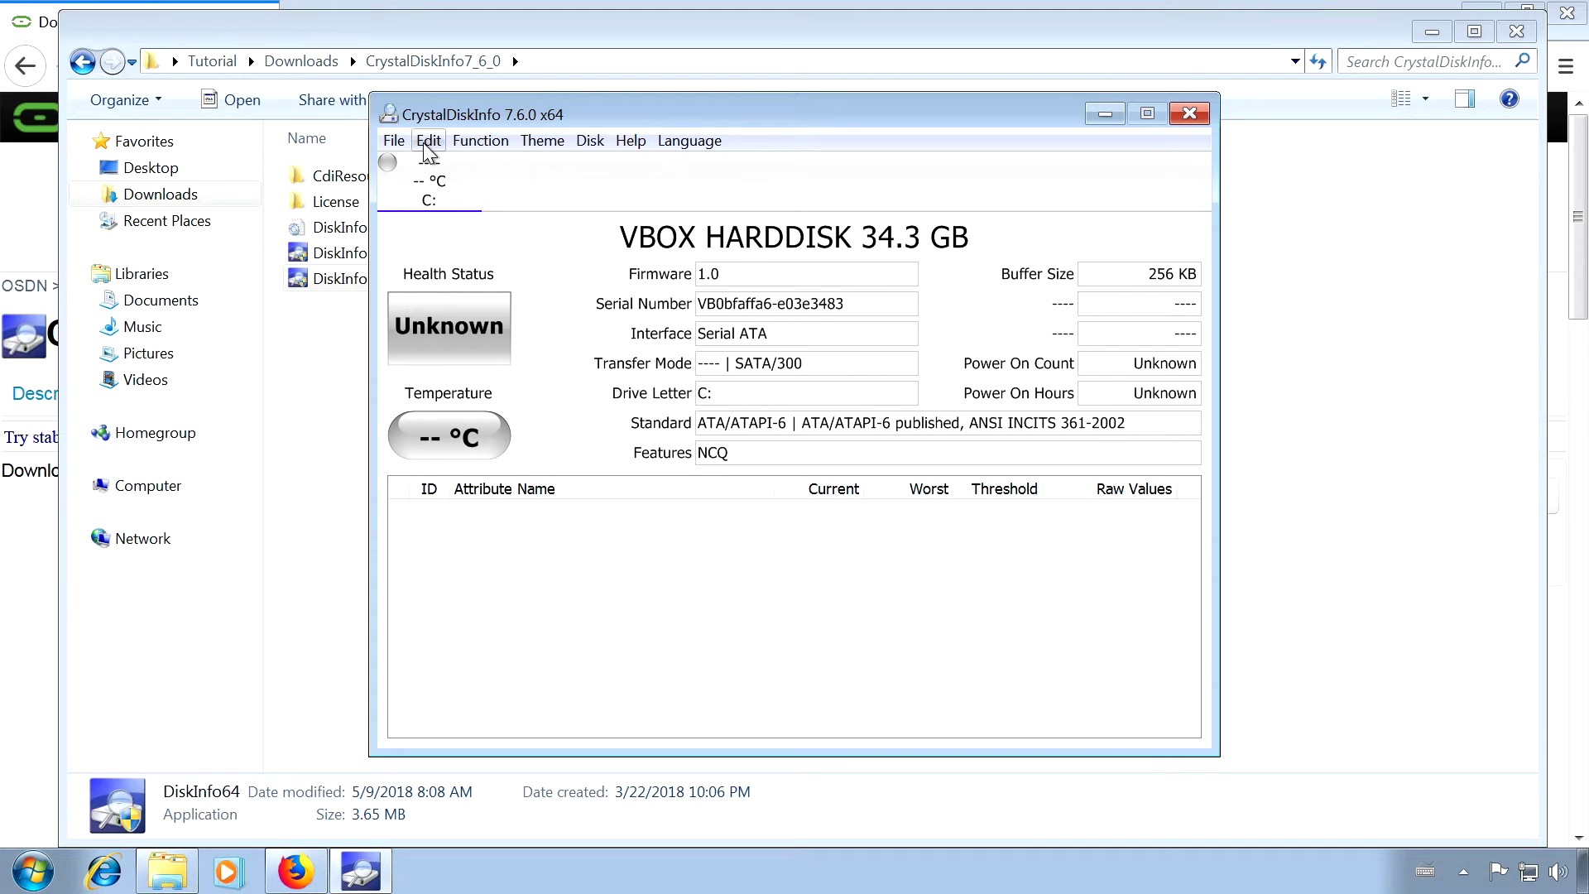
left_click(393, 141)
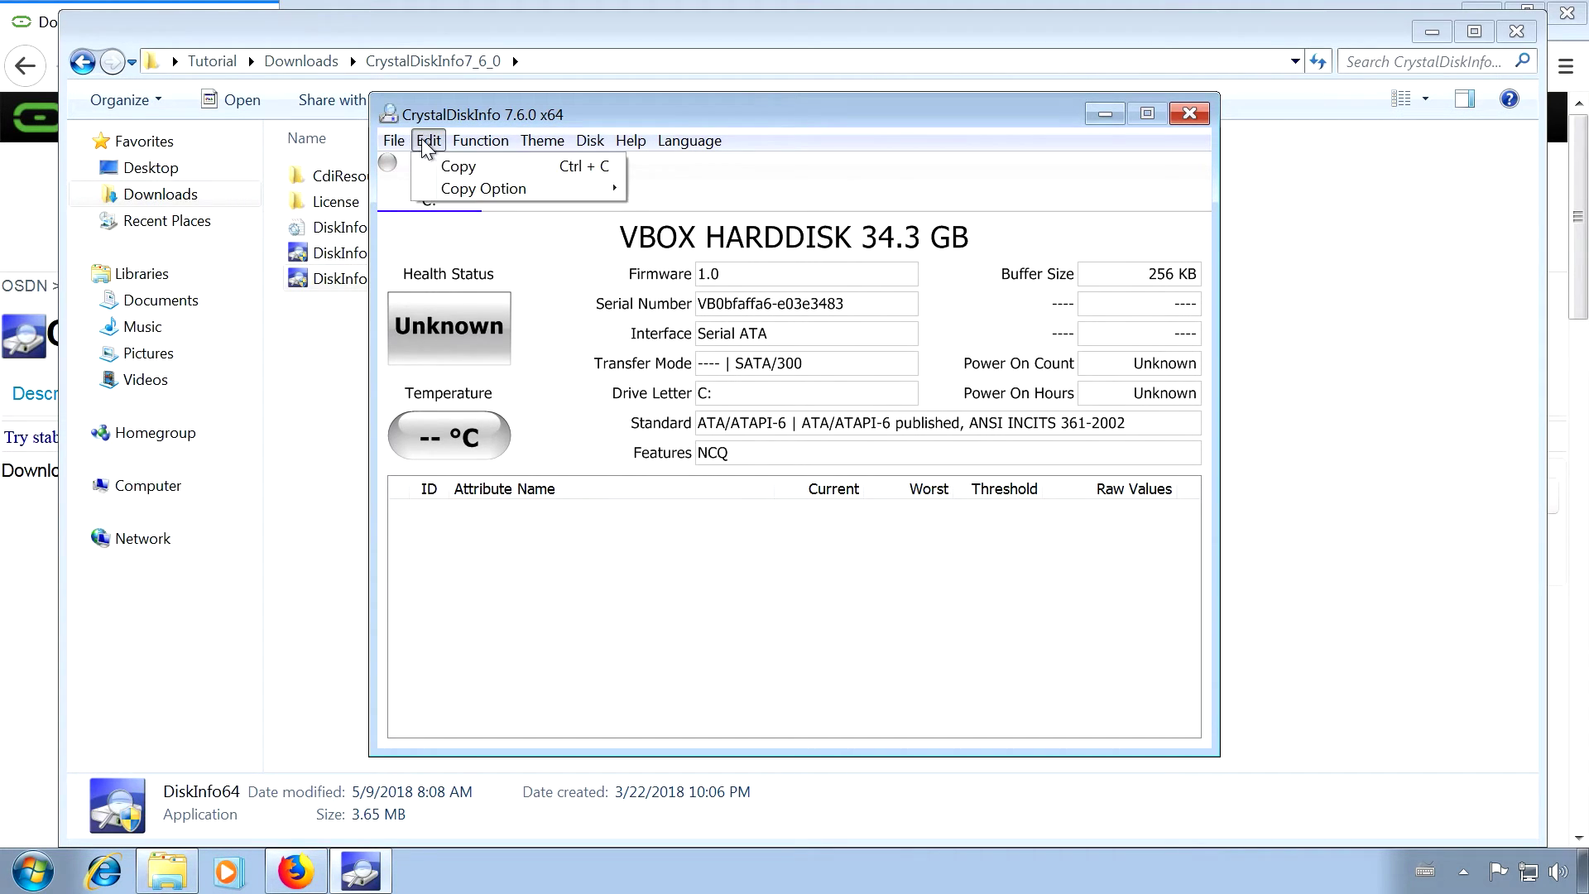
left_click(496, 166)
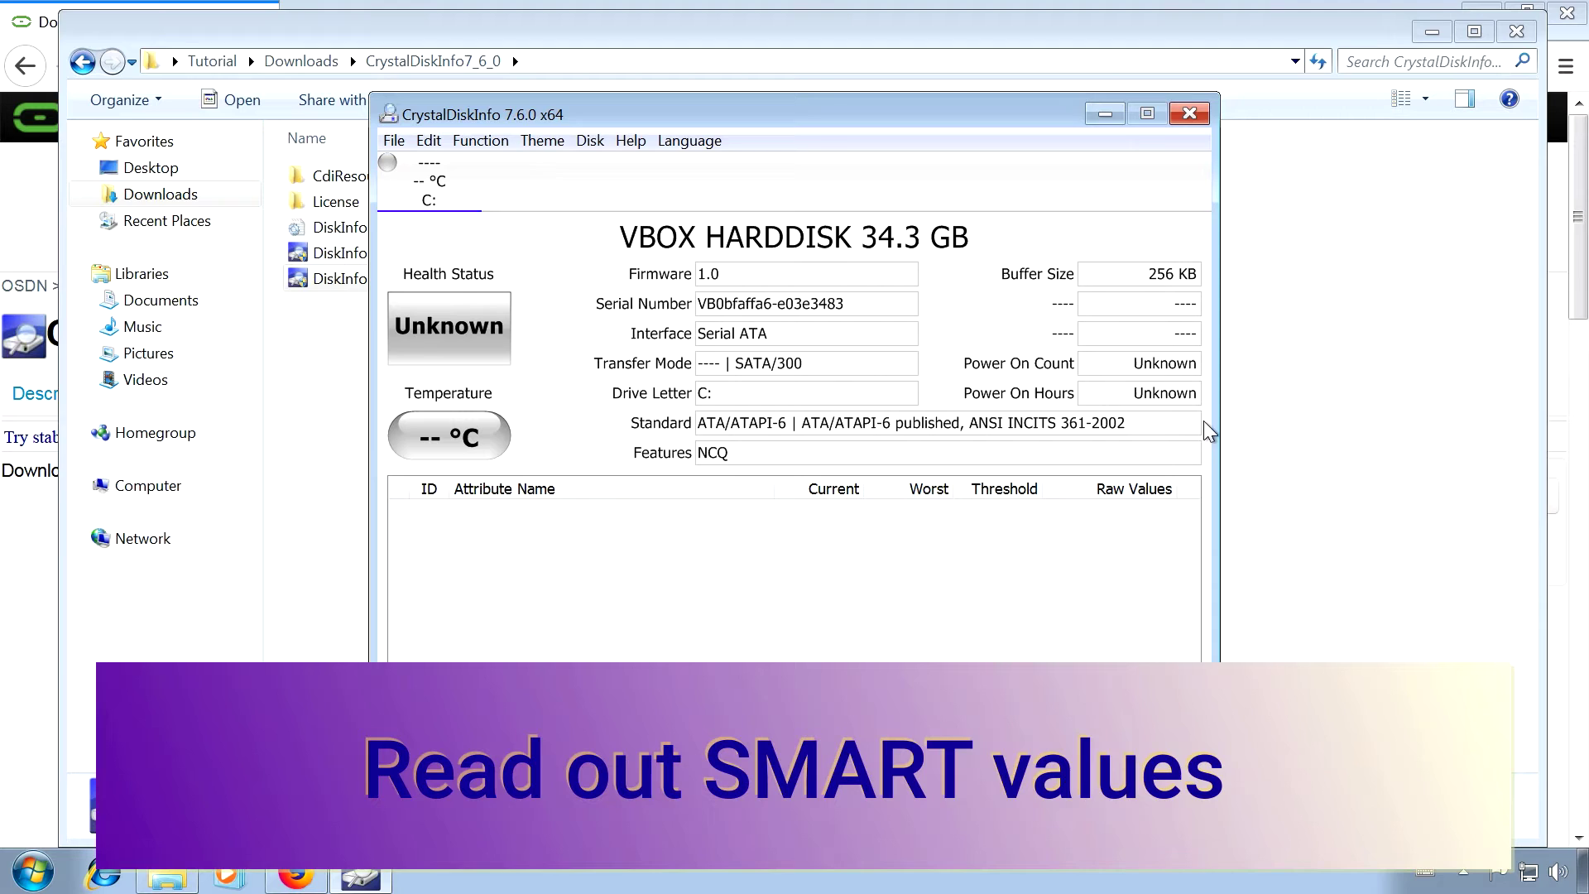
left_click(543, 140)
mouse_move(631, 140)
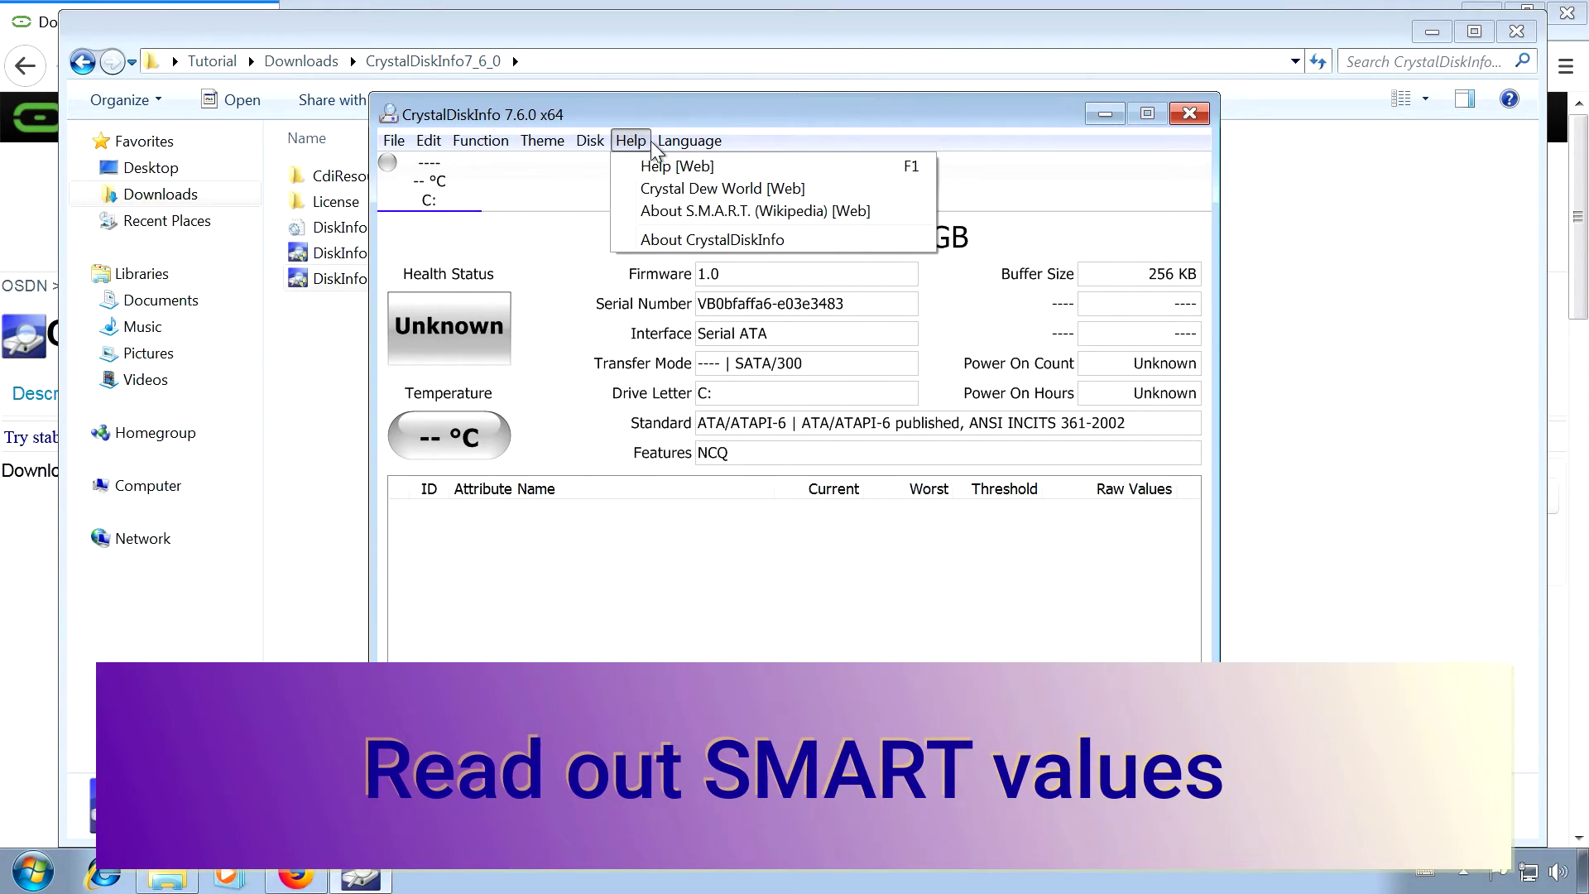
left_click(754, 140)
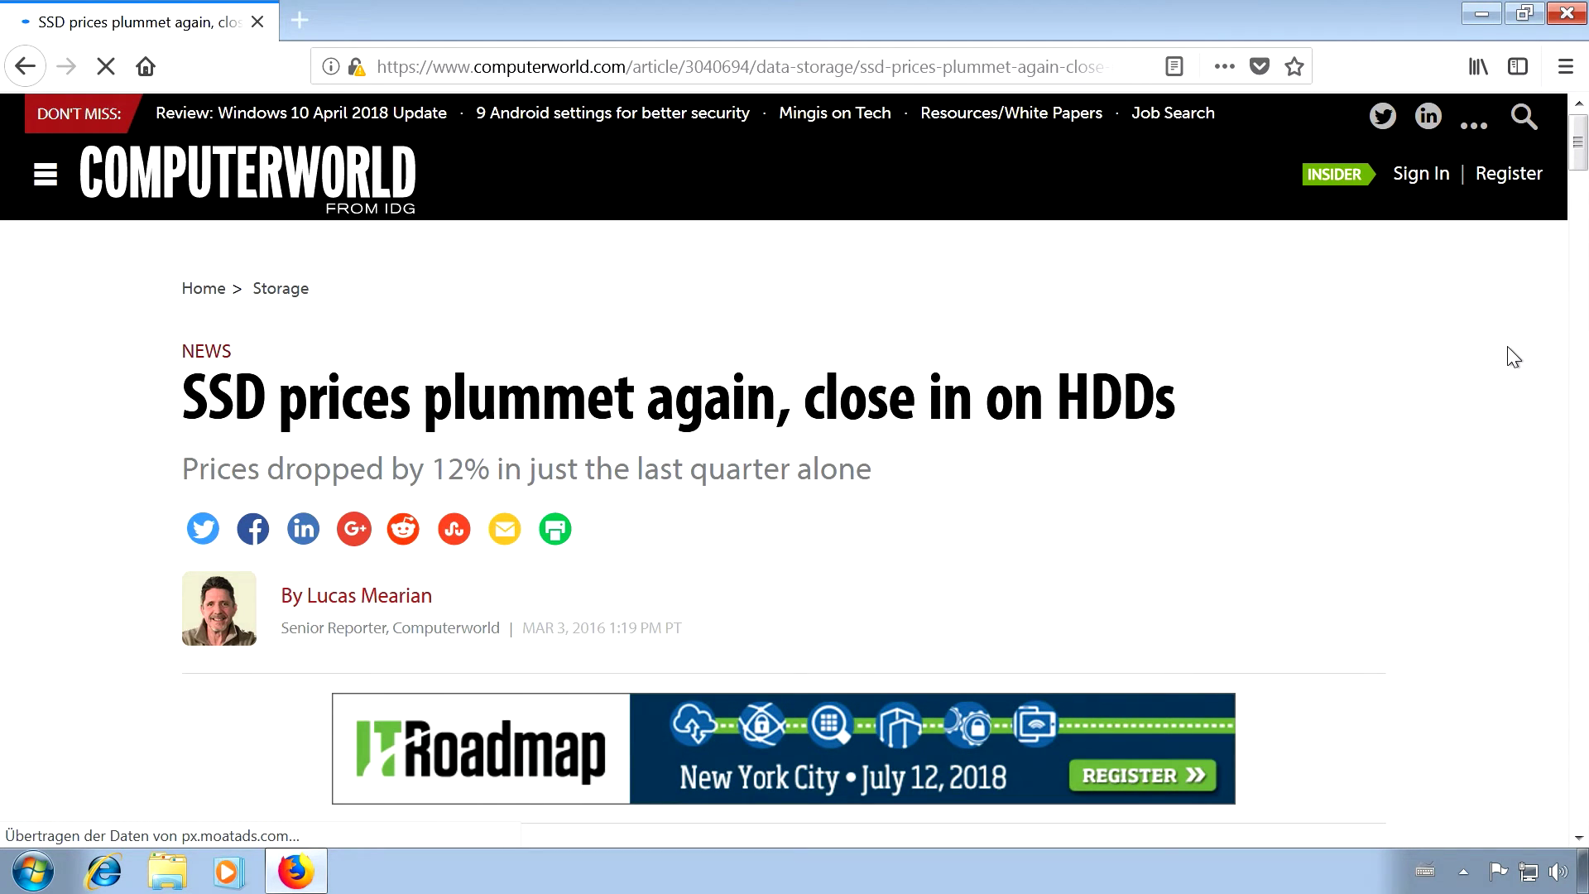
scroll(1508, 347, "down", 2)
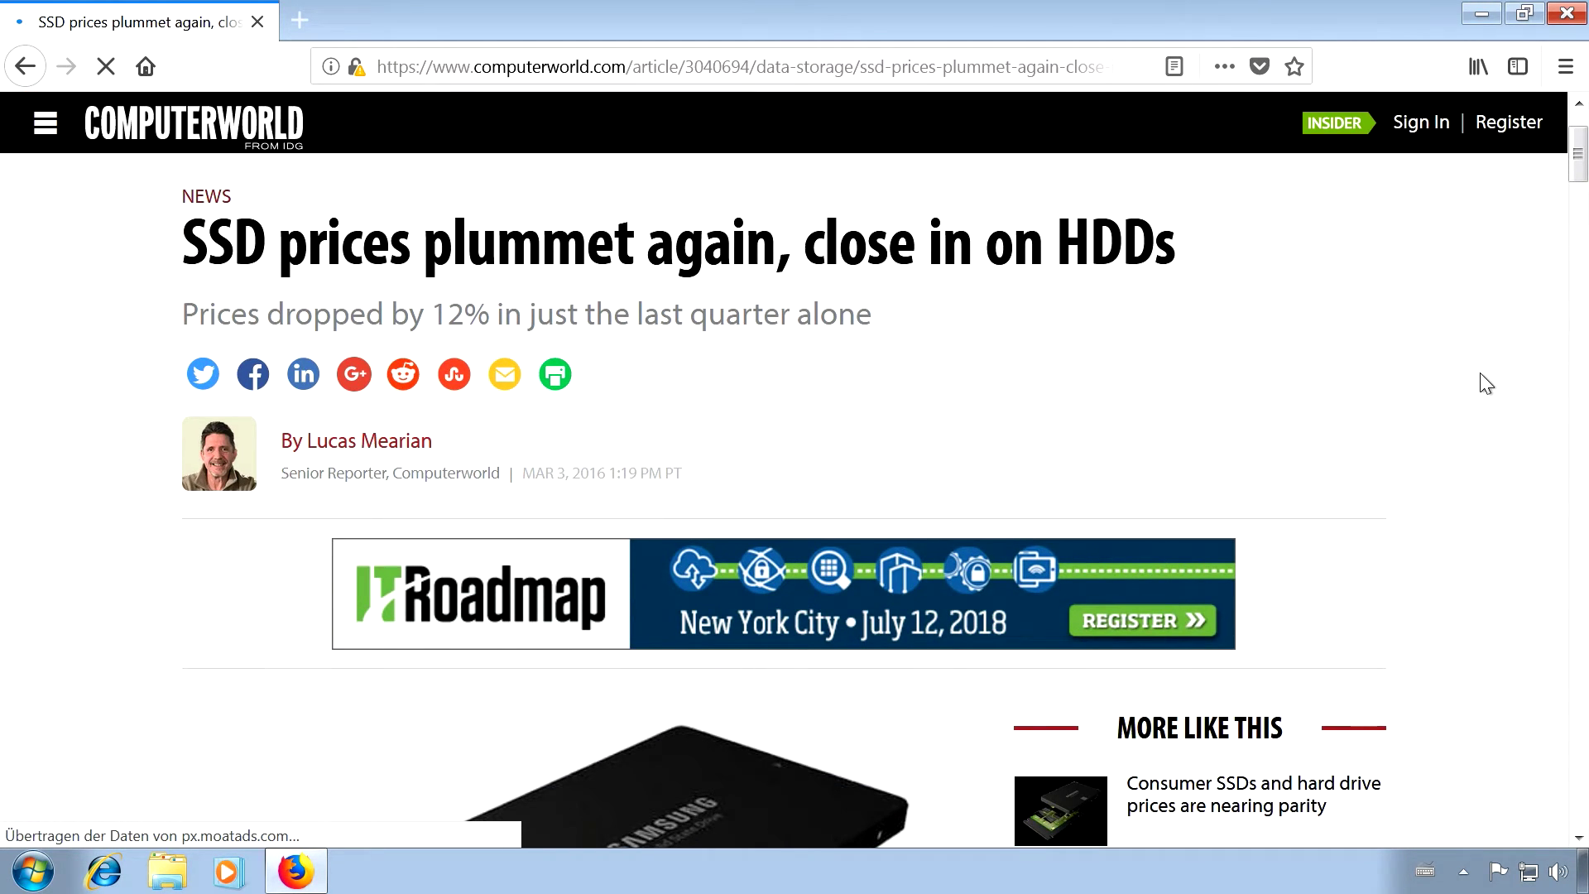
scroll(1480, 374, "down", 2)
scroll(1480, 373, "down", 2)
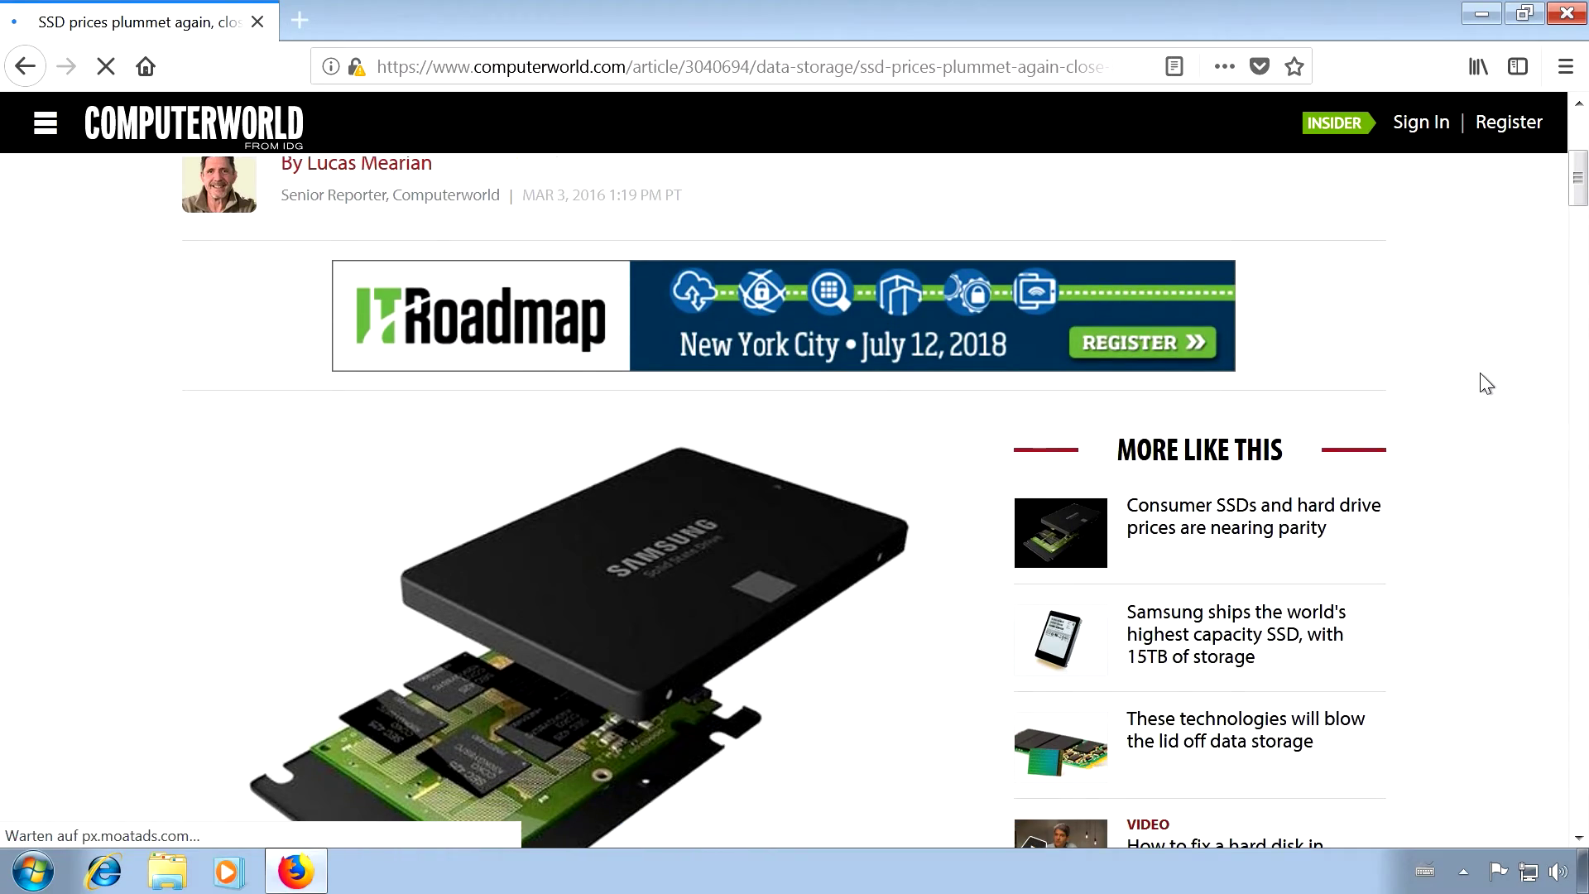
scroll(1480, 373, "down", 2)
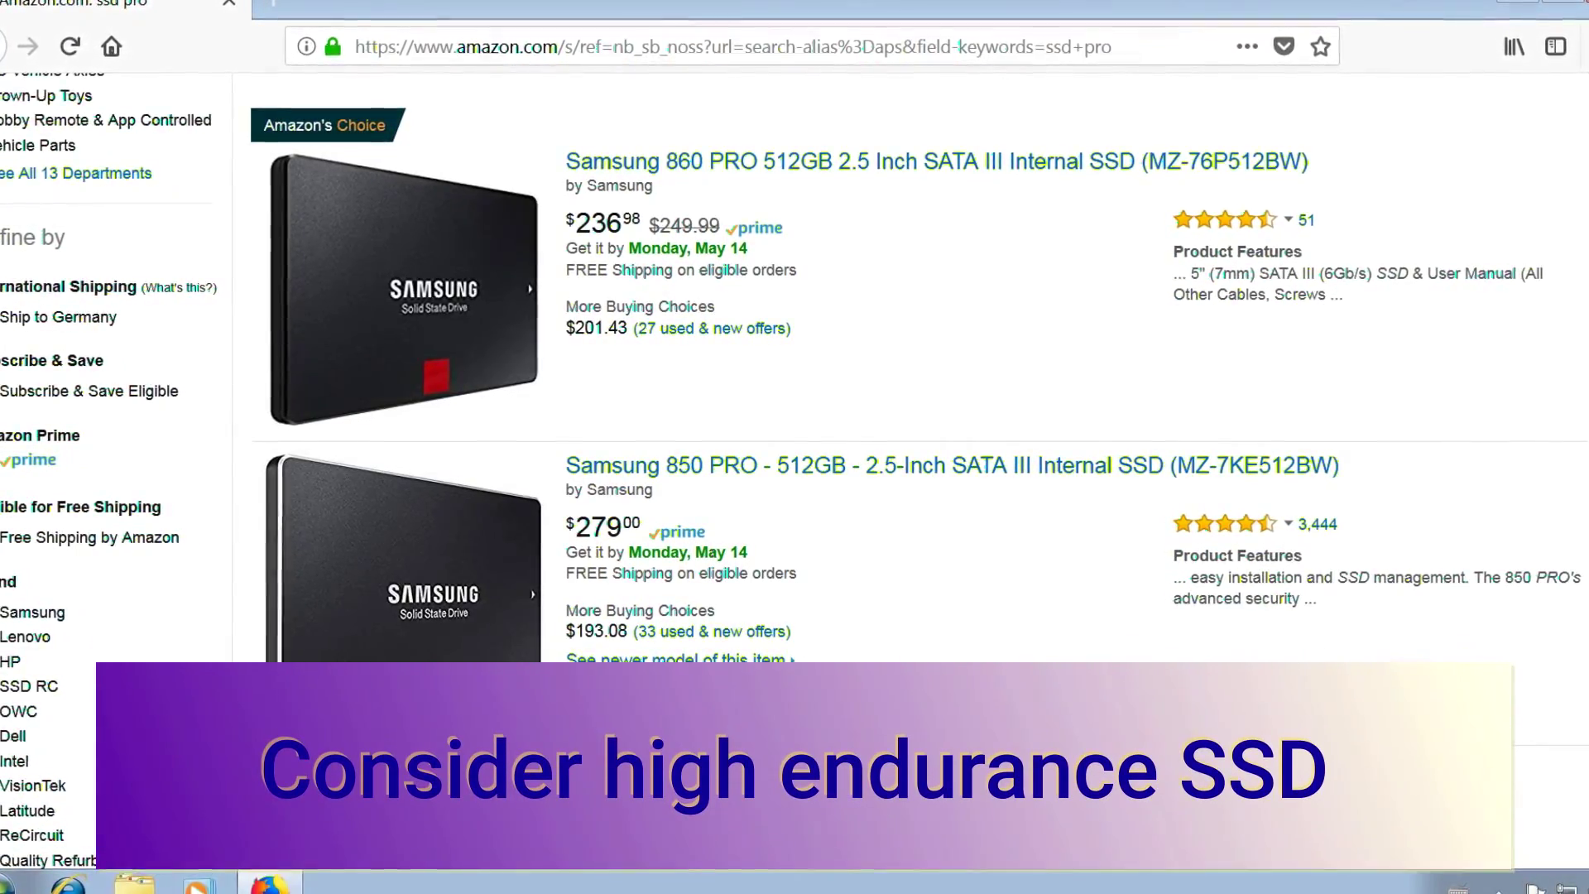
scroll(795, 374, "down", 5)
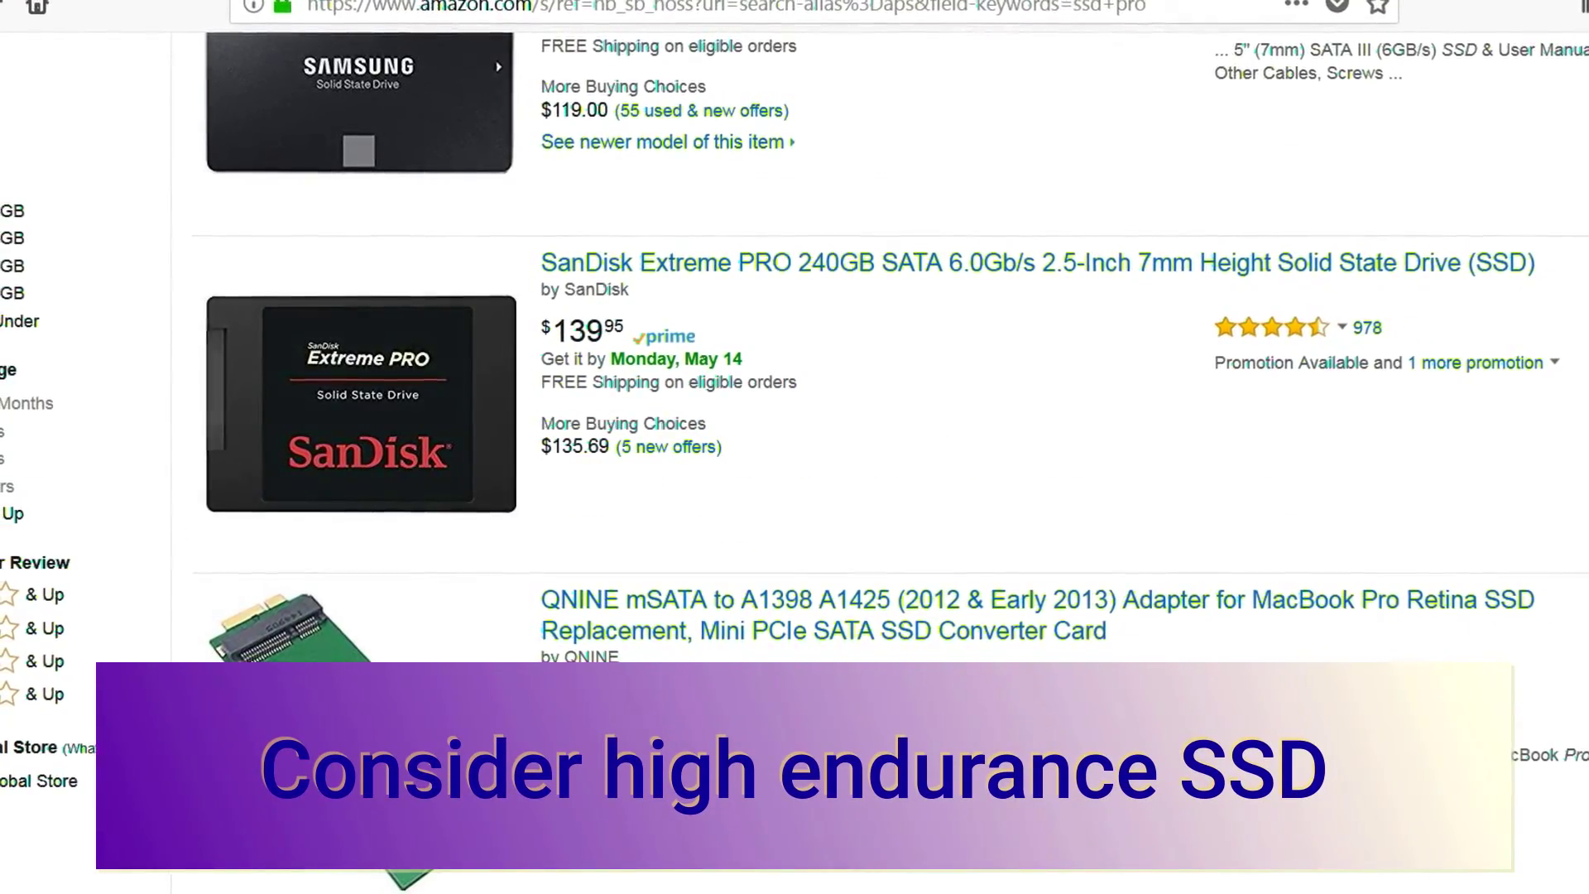